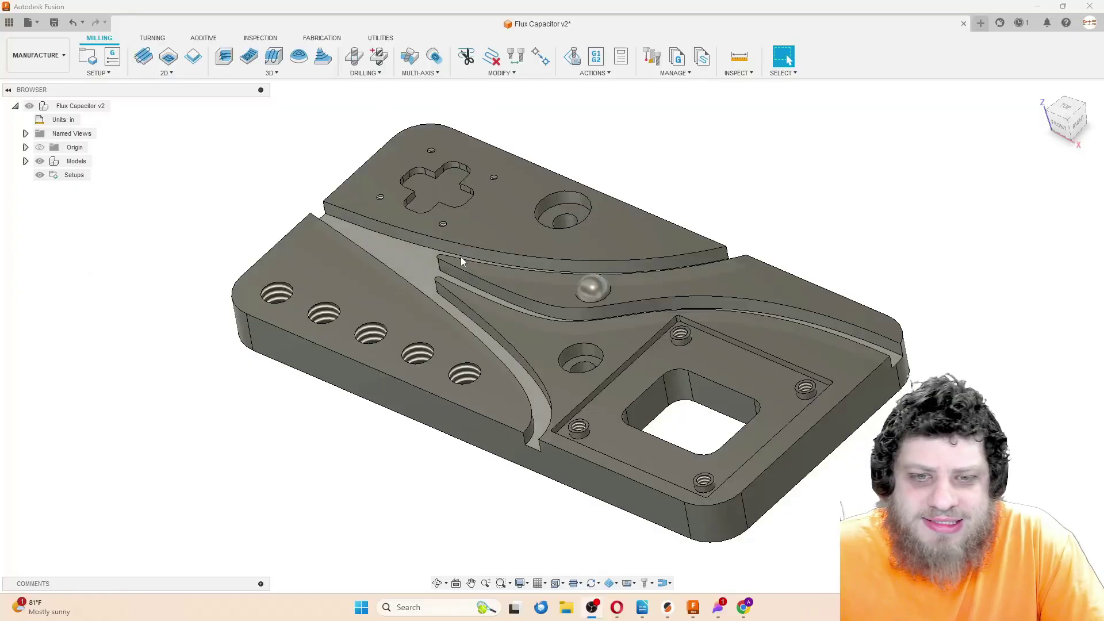
Step: Create Setup3 with Stock mode From solid, using the part body (4 × 2 × 0.405895 in)
{"action": "middle_click_drag", "start_coordinate": [461, 257], "coordinate": [544, 159], "text": "shift"}
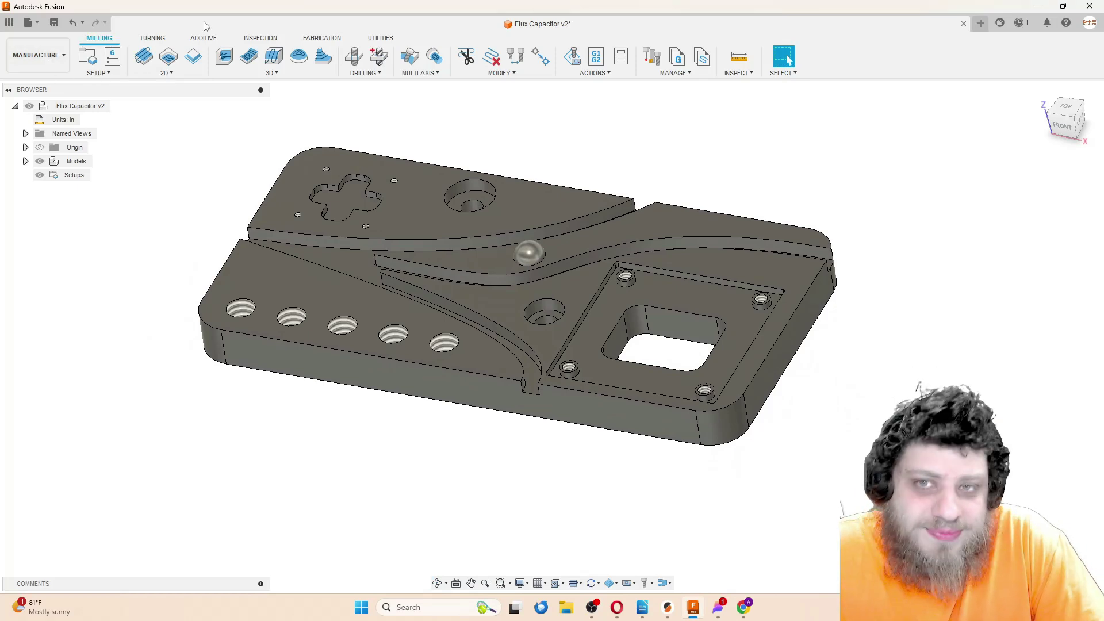
{"action": "left_click", "coordinate": [92, 60]}
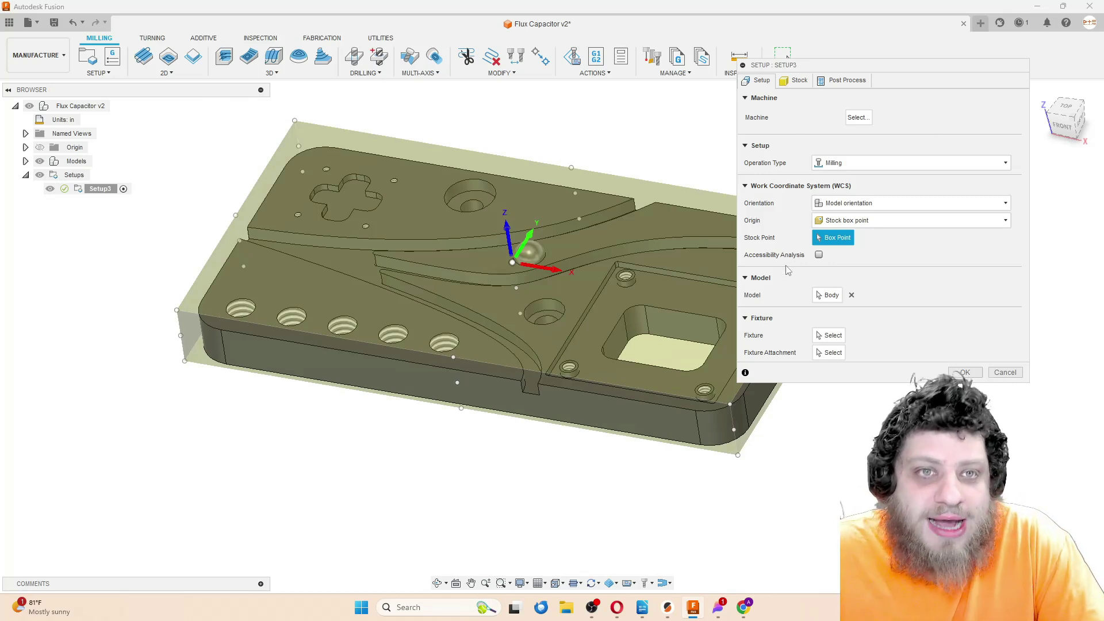
{"action": "left_click", "coordinate": [797, 80]}
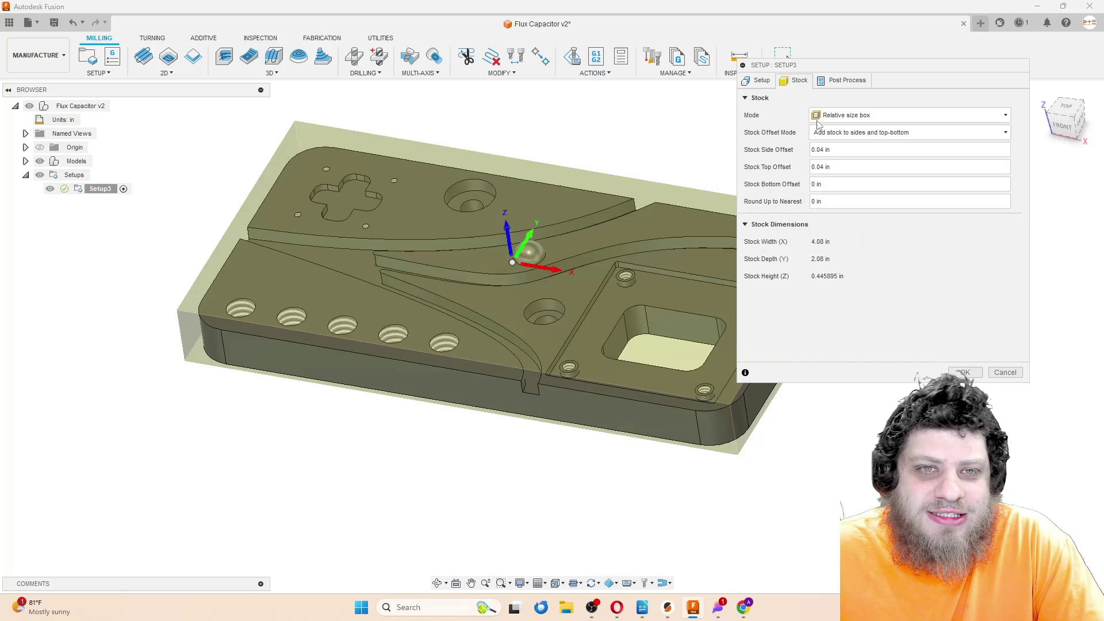
{"action": "left_click", "coordinate": [828, 115]}
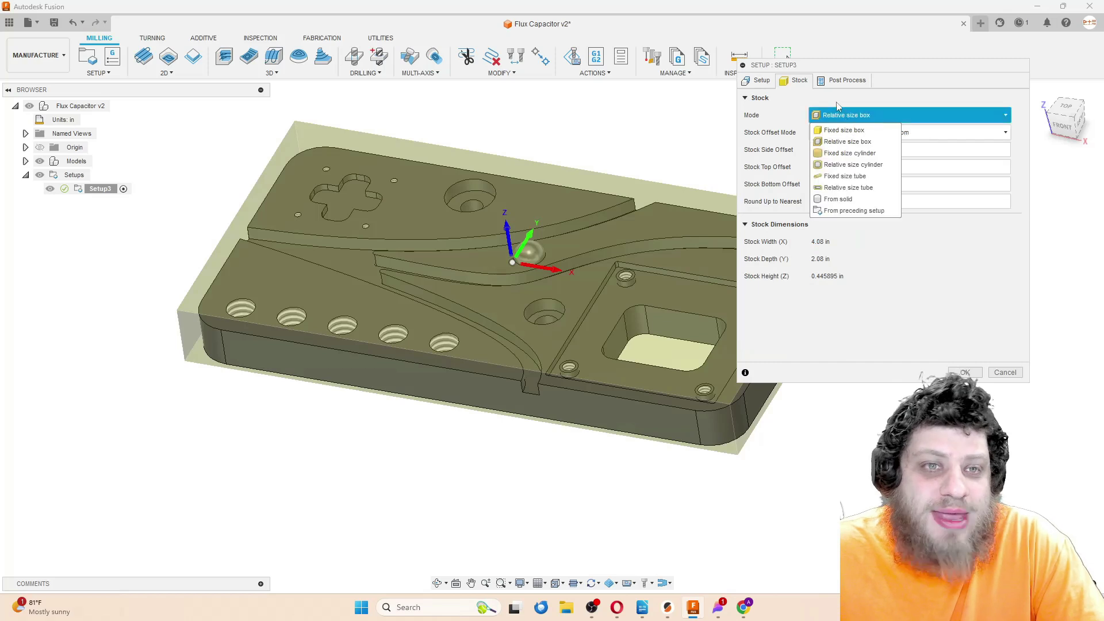
{"action": "left_click", "coordinate": [837, 199]}
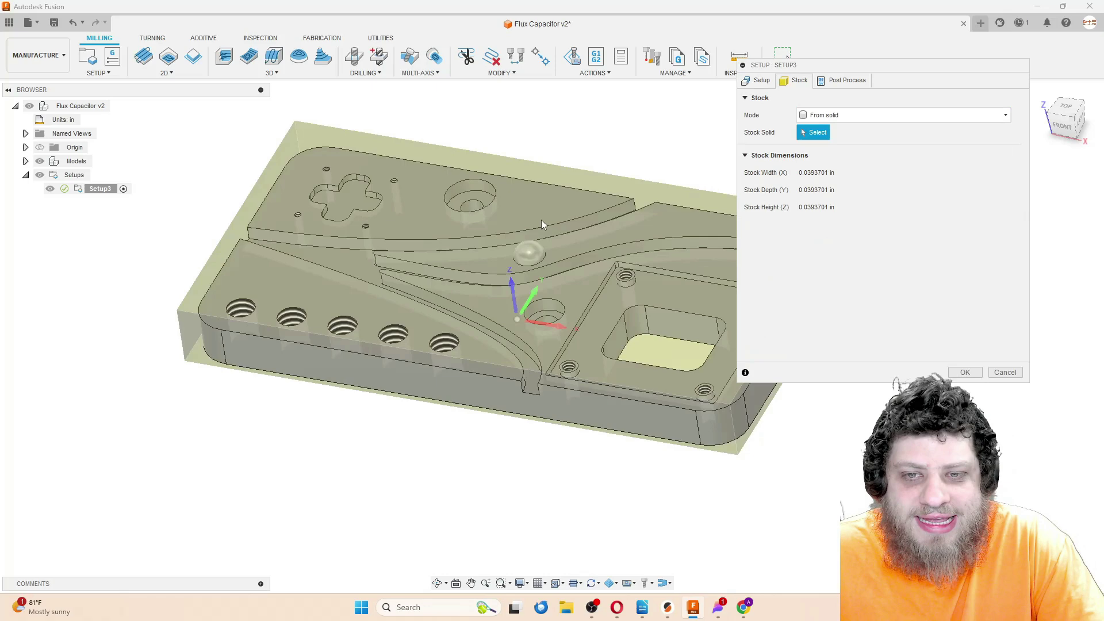
{"action": "left_click", "coordinate": [543, 211]}
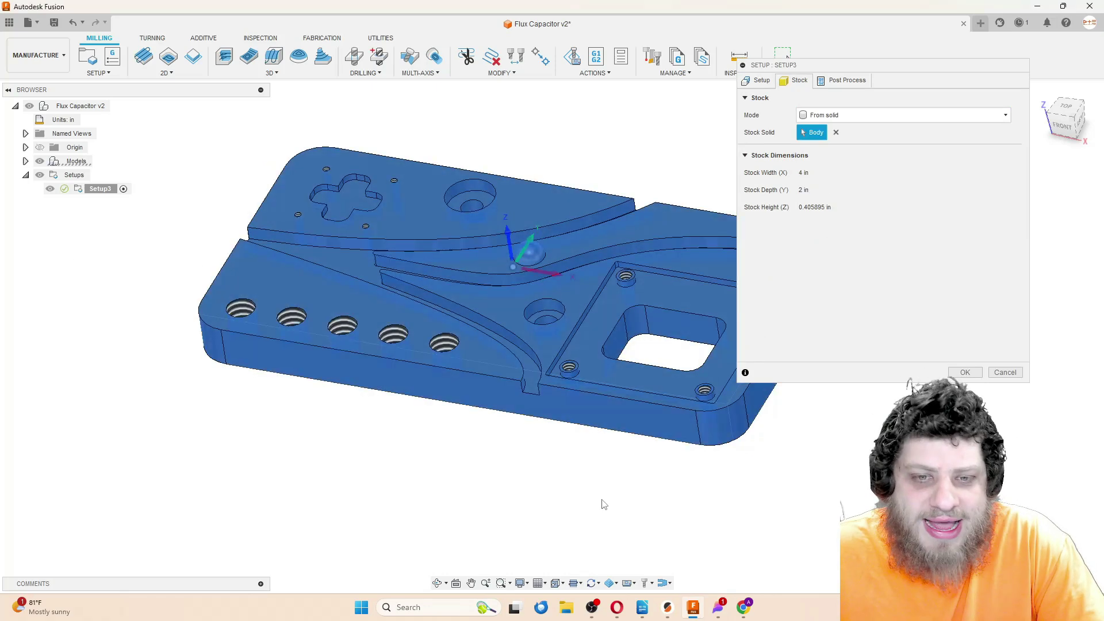
{"action": "left_click", "coordinate": [976, 372]}
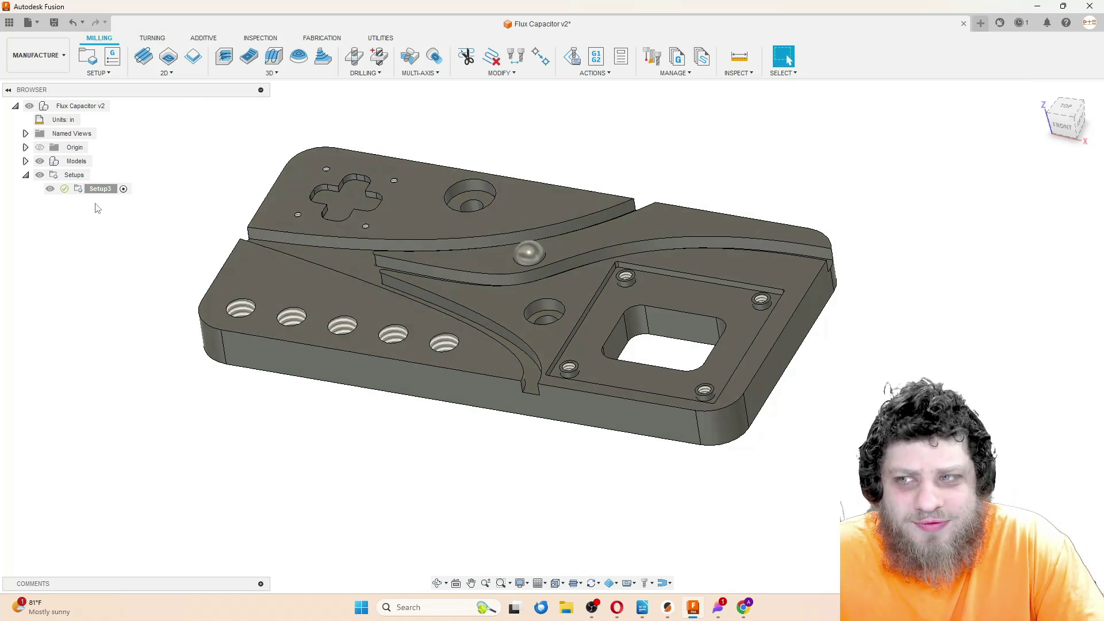
Step: Rename Setup3 to Inspections and begin a Create Manual Inspection from it
{"action": "left_click", "coordinate": [97, 190]}
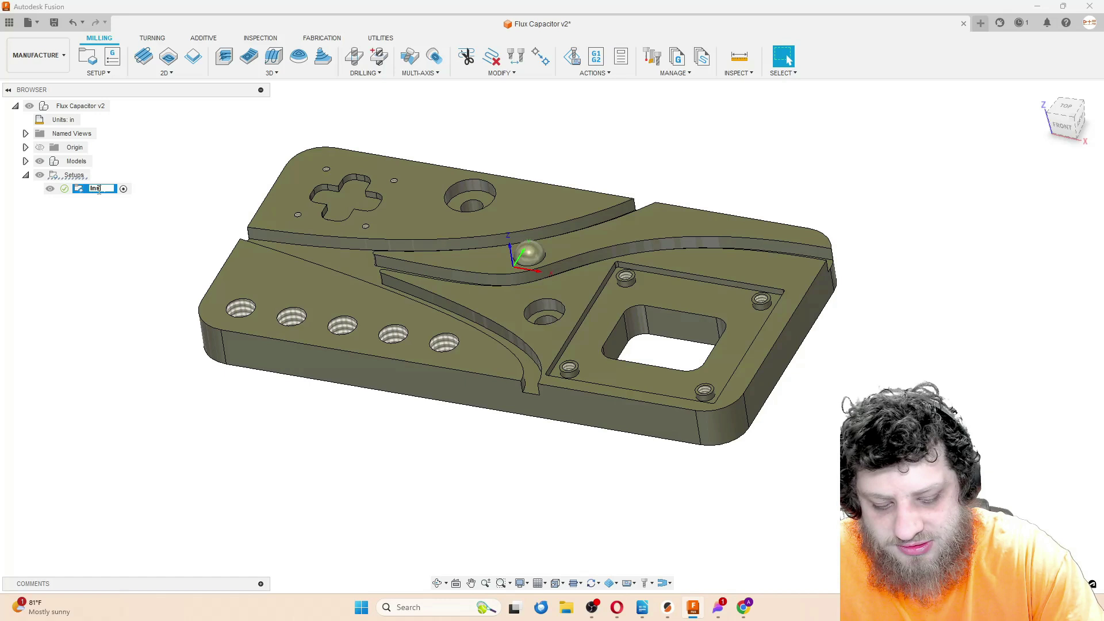
{"action": "key", "text": "Return"}
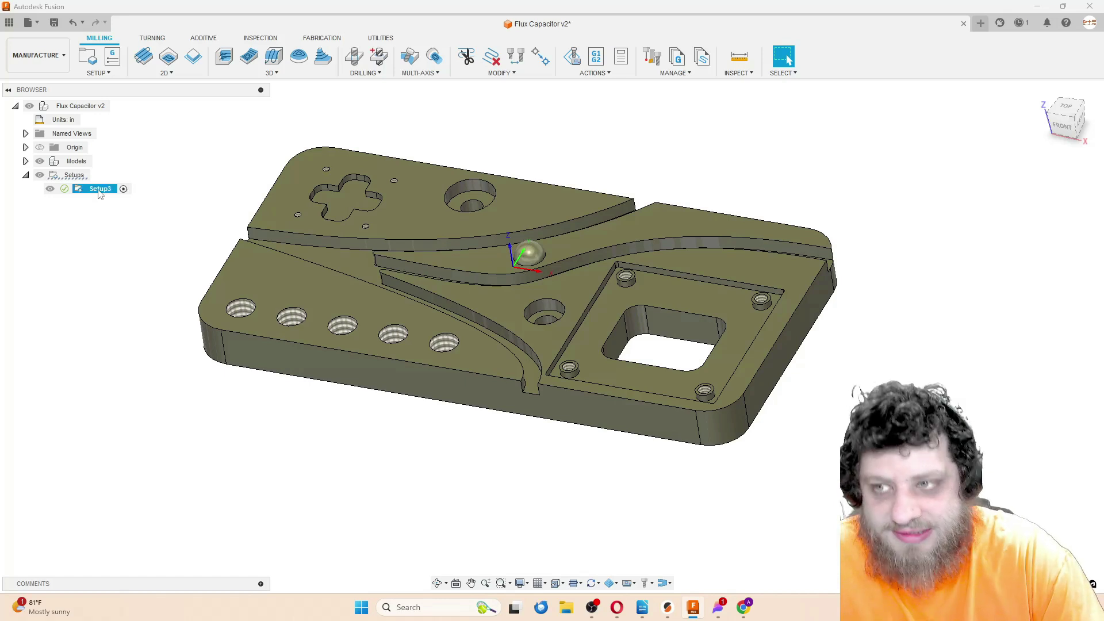
{"action": "right_click", "coordinate": [111, 189]}
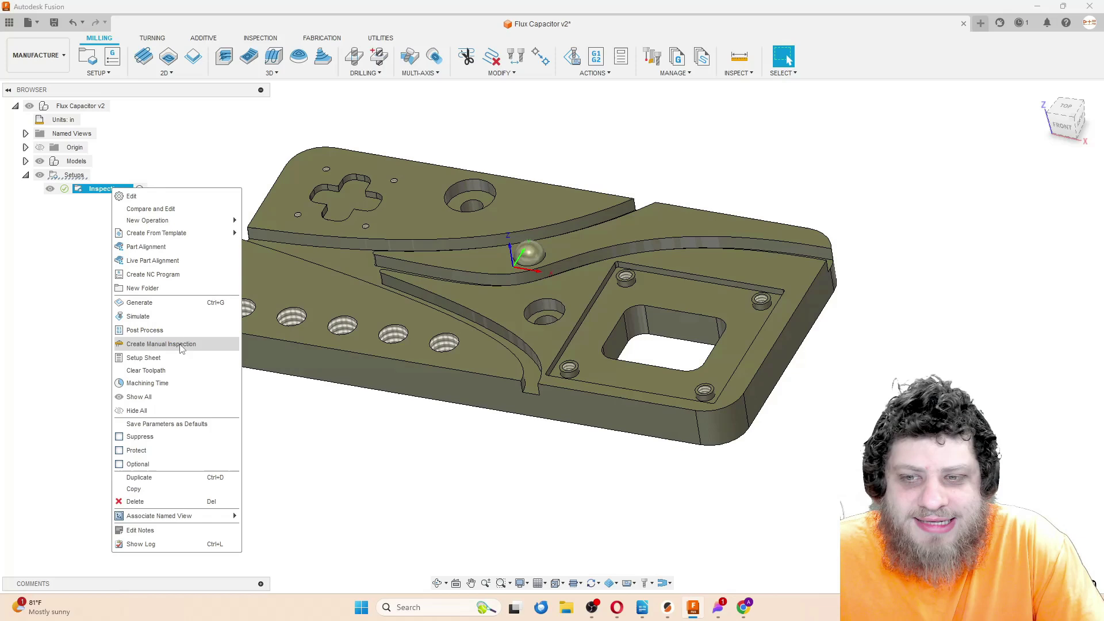
{"action": "left_click", "coordinate": [161, 344]}
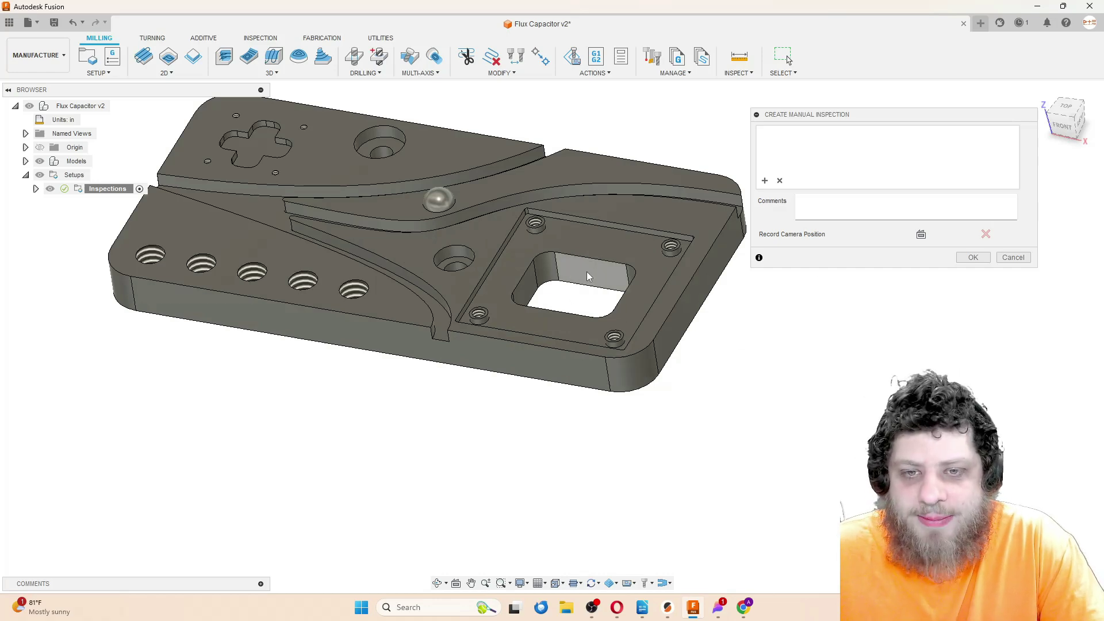
Step: Measure the square pocket's 0.58547 in width between its two opposite walls
{"action": "left_click", "coordinate": [589, 271]}
{"action": "middle_click_drag", "start_coordinate": [589, 271], "coordinate": [512, 361], "text": "shift"}
{"action": "left_click", "coordinate": [426, 419]}
{"action": "middle_click_drag", "start_coordinate": [426, 419], "coordinate": [684, 204], "text": "shift"}
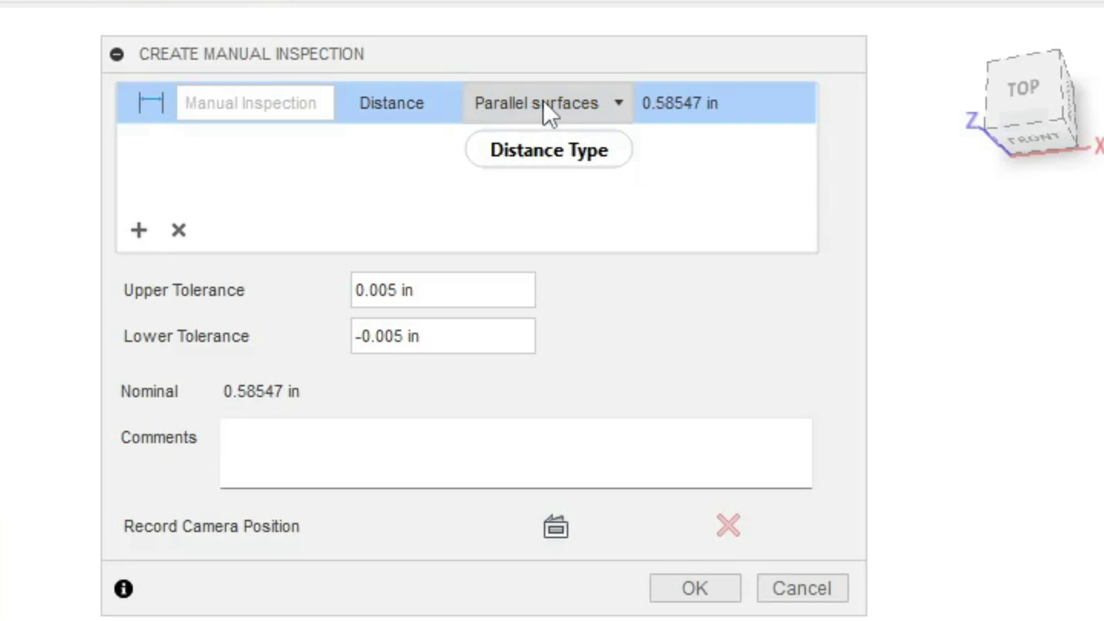
Step: Name the inspection Pocket Y with the comment 'Calipers --- C6-1'
{"action": "left_click", "coordinate": [306, 112]}
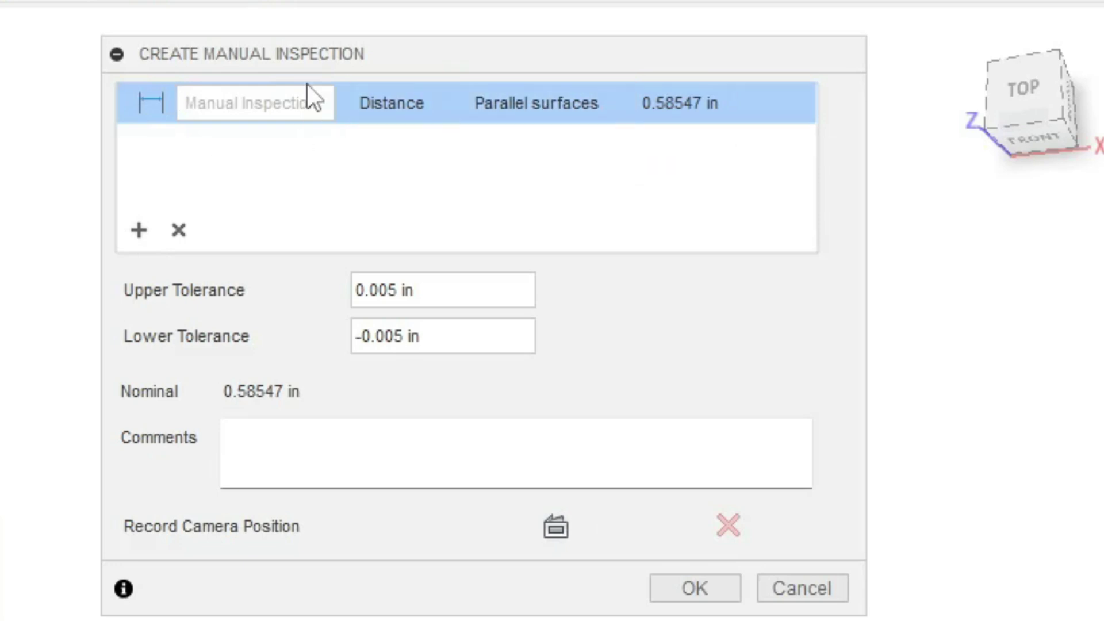
{"action": "type", "text": "Pocket"}
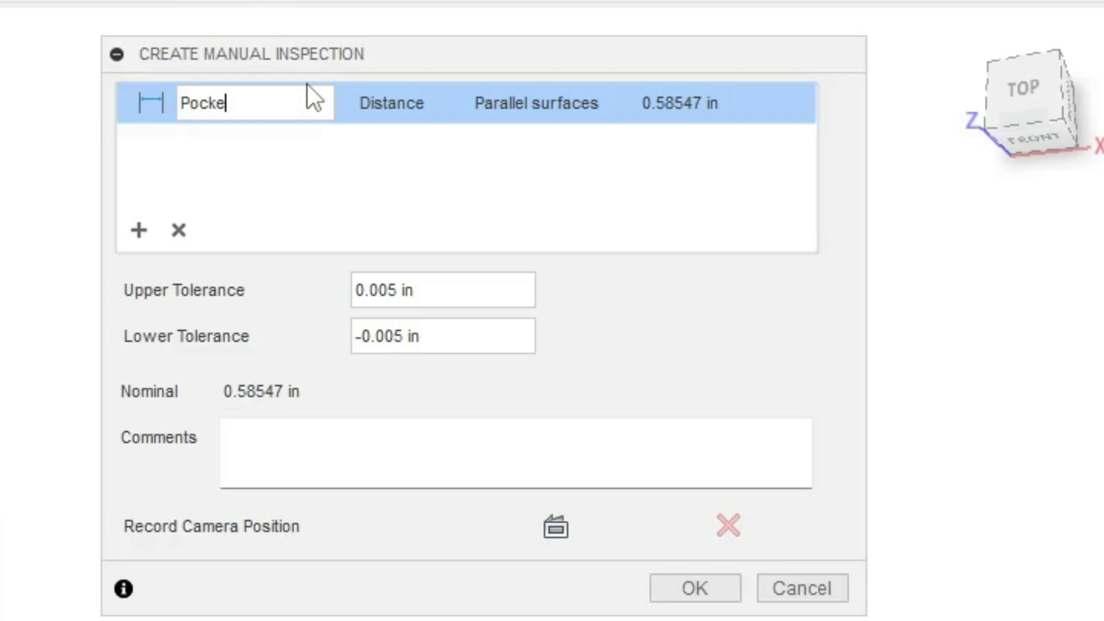
{"action": "type", "text": " Y"}
{"action": "left_click", "coordinate": [352, 425]}
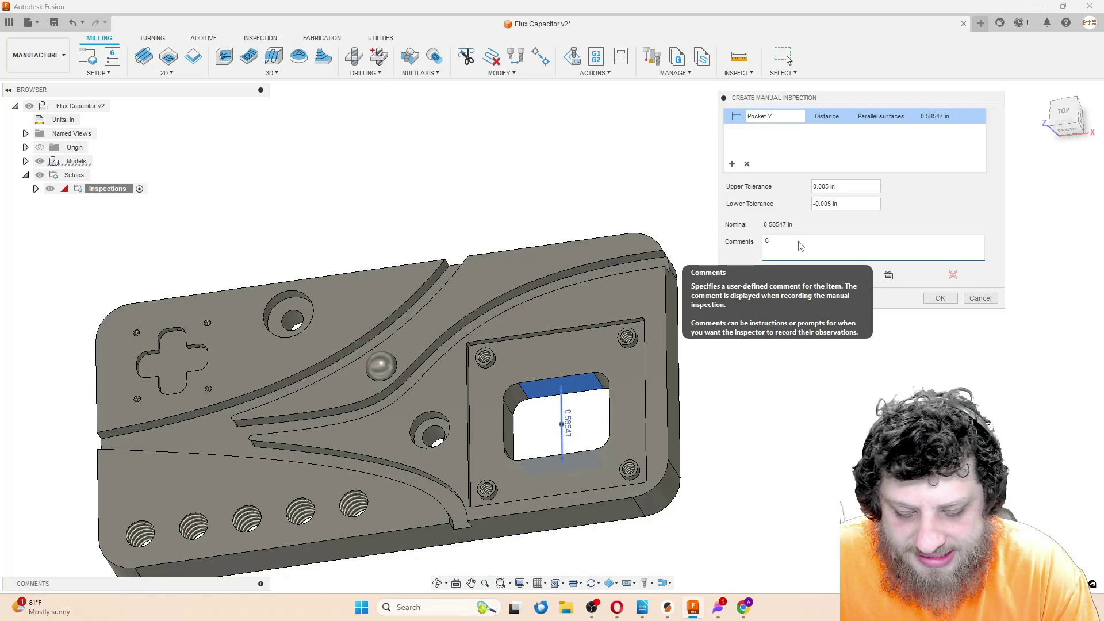
{"action": "type", "text": "Calipers --- C"}
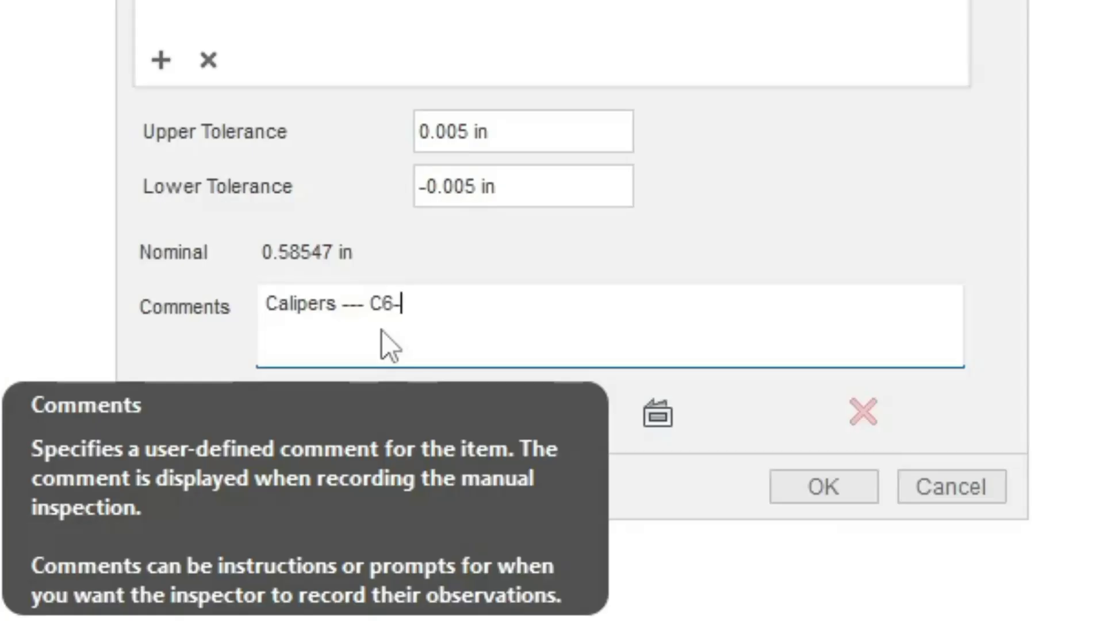
{"action": "type", "text": "1"}
{"action": "left_click_drag", "start_coordinate": [374, 305], "coordinate": [420, 301]}
{"action": "left_click", "coordinate": [421, 301]}
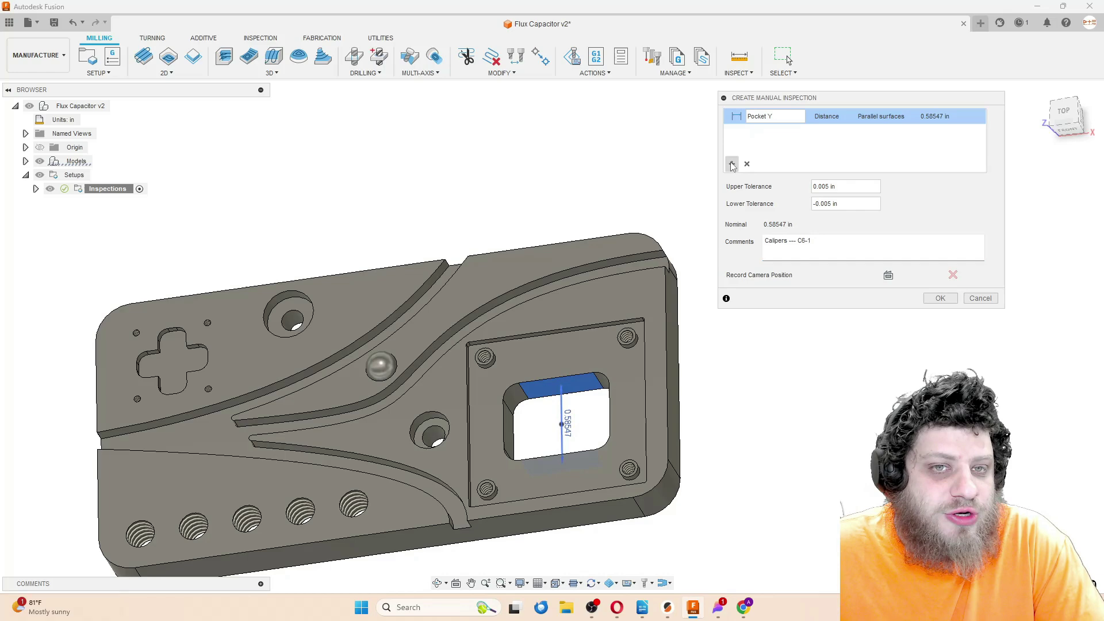
Step: Add a Pocket X inspection measuring the pocket's other width, 0.74637 in
{"action": "left_click", "coordinate": [161, 60]}
{"action": "left_click", "coordinate": [511, 440]}
{"action": "middle_click_drag", "start_coordinate": [511, 440], "coordinate": [662, 322], "text": "shift"}
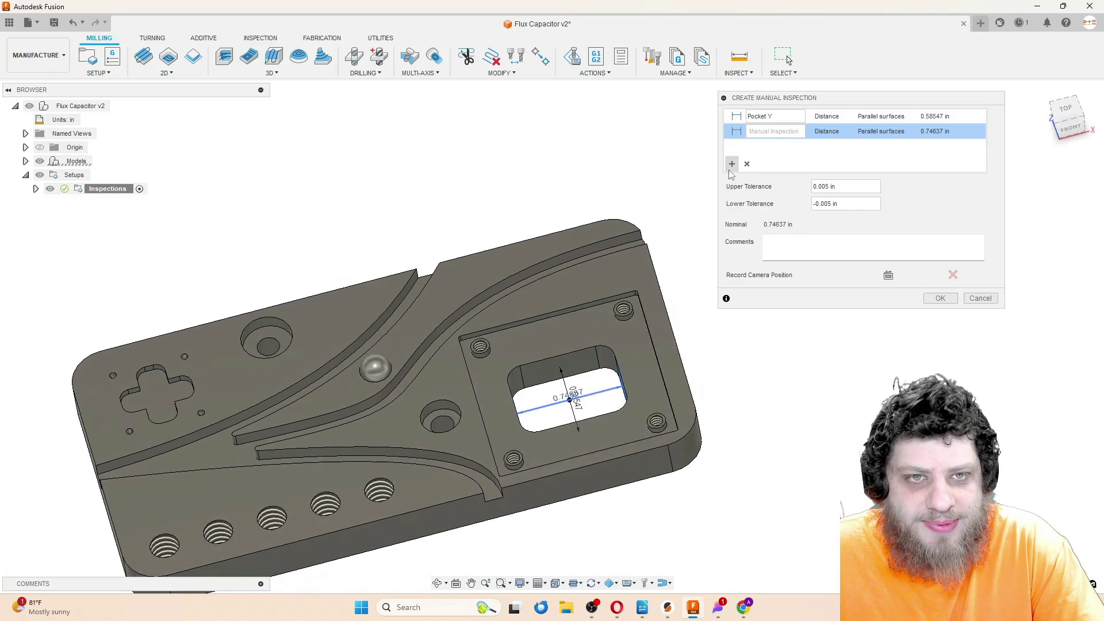
{"action": "left_click", "coordinate": [773, 131]}
{"action": "type", "text": "Pocket X"}
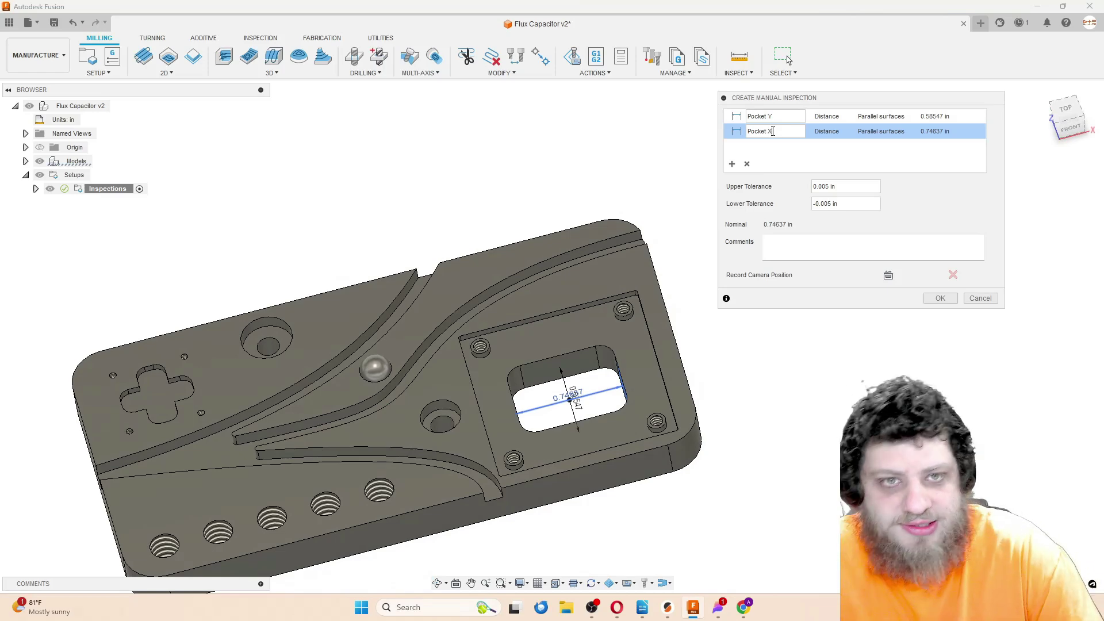
Step: Add a Counter Bore inspection of the counterbore hole diameter, 0.27996 in
{"action": "left_click", "coordinate": [732, 163]}
{"action": "scroll", "coordinate": [440, 417], "scroll_direction": "up", "scroll_amount": 5}
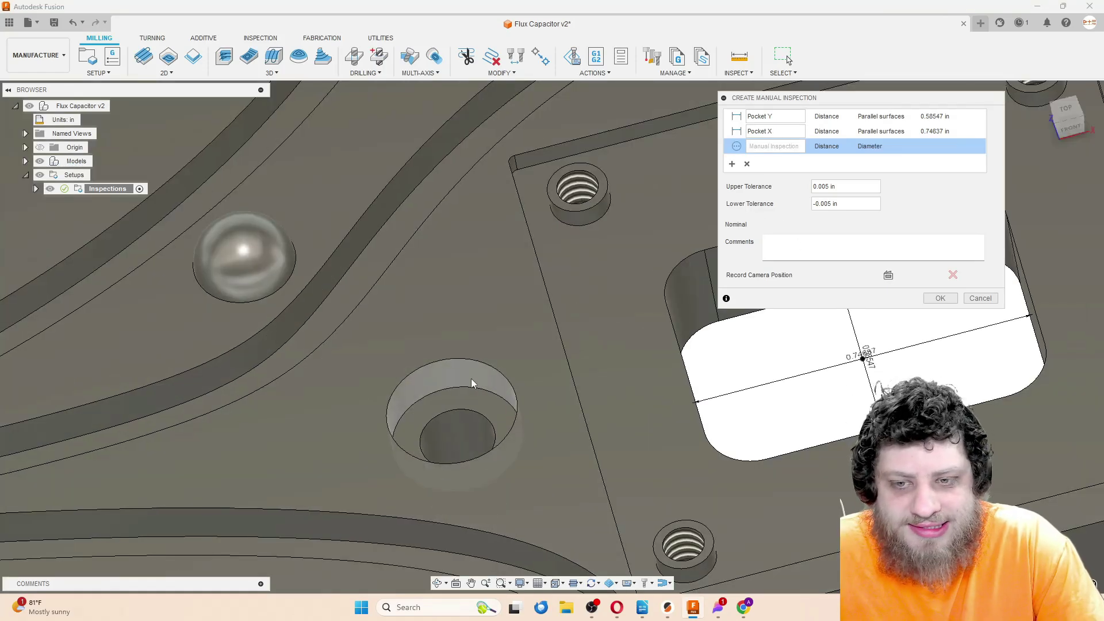
{"action": "left_click", "coordinate": [469, 382]}
{"action": "middle_click_drag", "start_coordinate": [468, 382], "coordinate": [653, 234], "text": "shift"}
{"action": "left_click", "coordinate": [781, 147]}
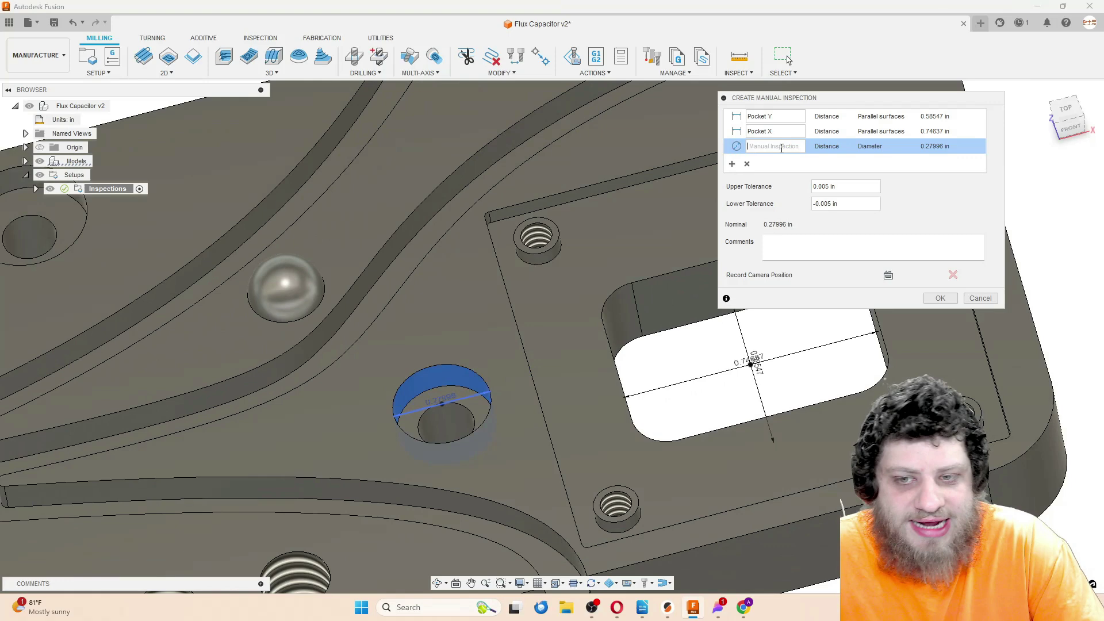
{"action": "type", "text": "C"}
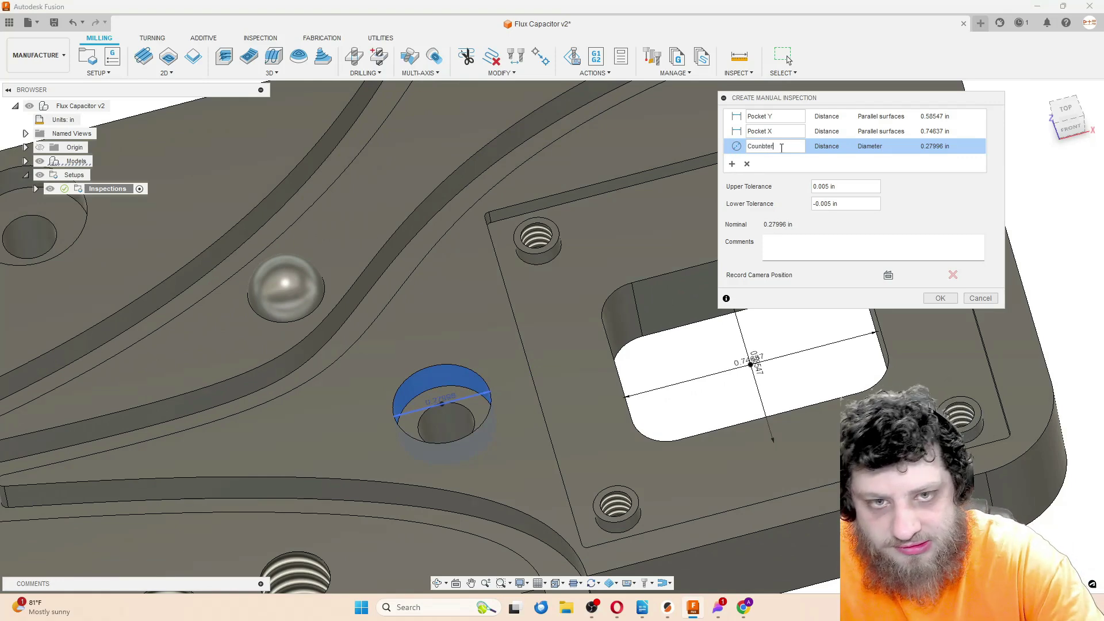
{"action": "type", "text": "ounter Bore"}
Step: Add an M3 Thread pass/fail inspection for the small threaded hole
{"action": "left_click", "coordinate": [732, 164]}
{"action": "scroll", "coordinate": [547, 217], "scroll_direction": "up", "scroll_amount": 3}
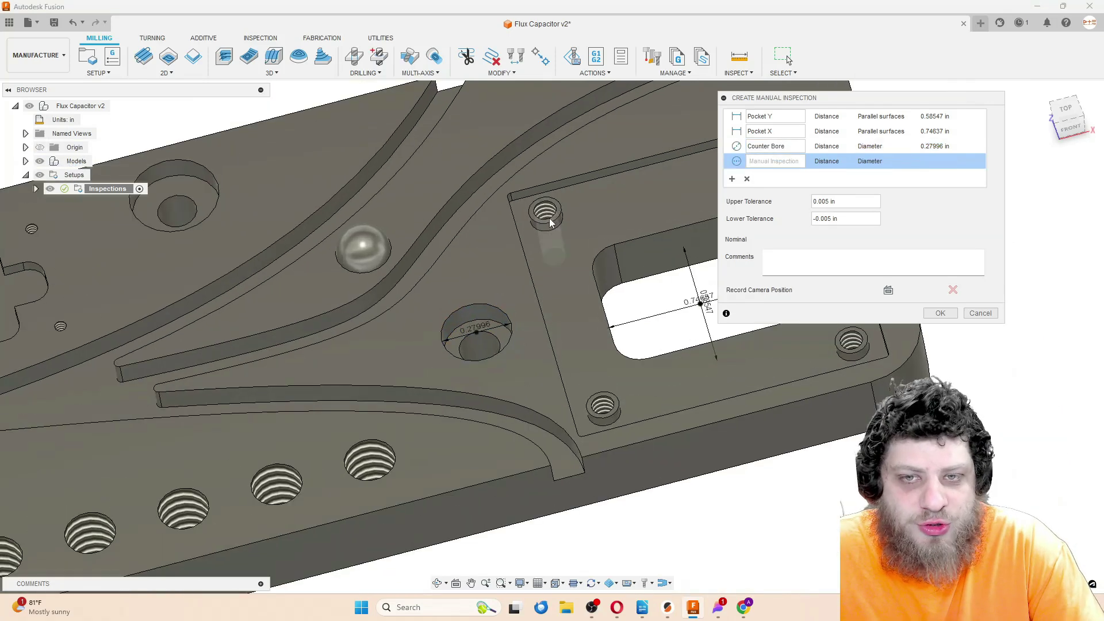
{"action": "left_click", "coordinate": [543, 208]}
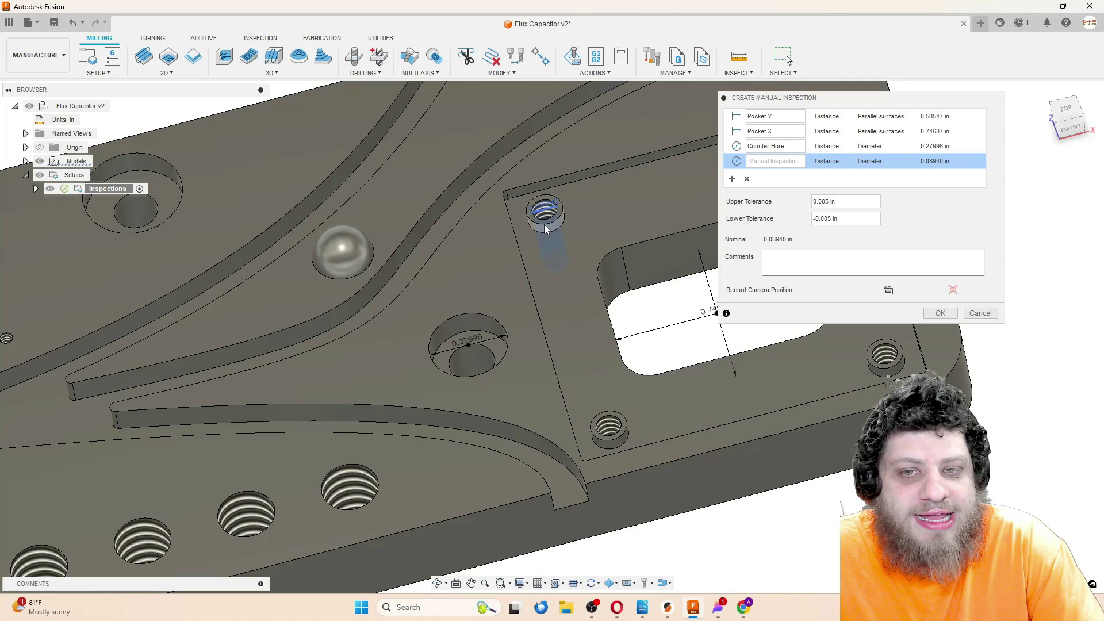
{"action": "scroll", "coordinate": [544, 213], "scroll_direction": "up", "scroll_amount": 5}
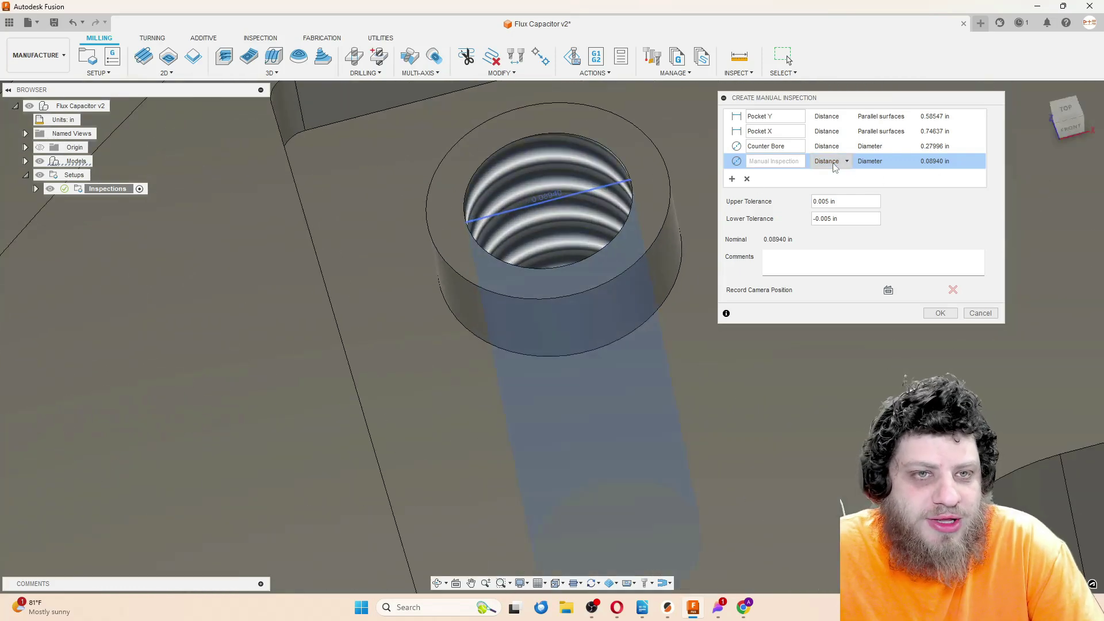
{"action": "left_click", "coordinate": [845, 162]}
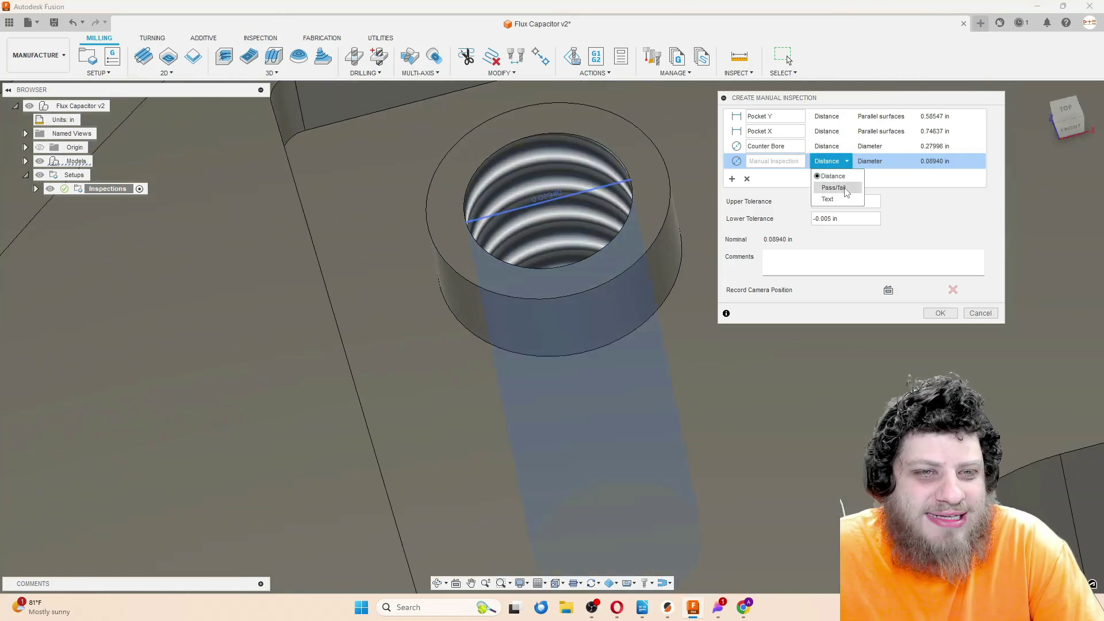
{"action": "left_click", "coordinate": [837, 188]}
{"action": "scroll", "coordinate": [543, 211], "scroll_direction": "down", "scroll_amount": 3}
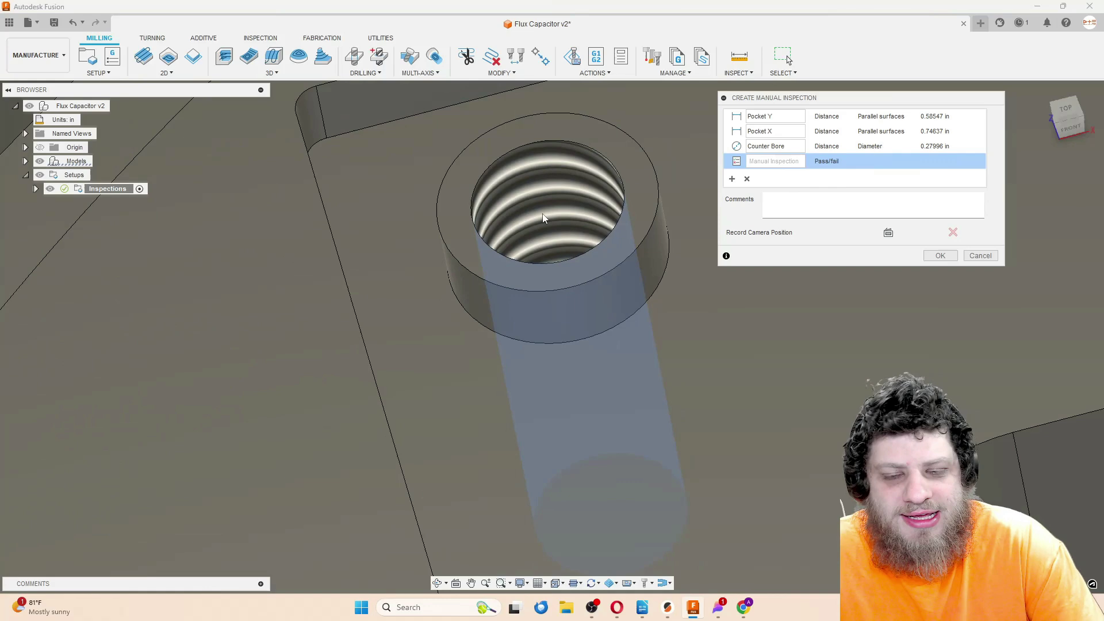
{"action": "scroll", "coordinate": [564, 171], "scroll_direction": "down", "scroll_amount": 5}
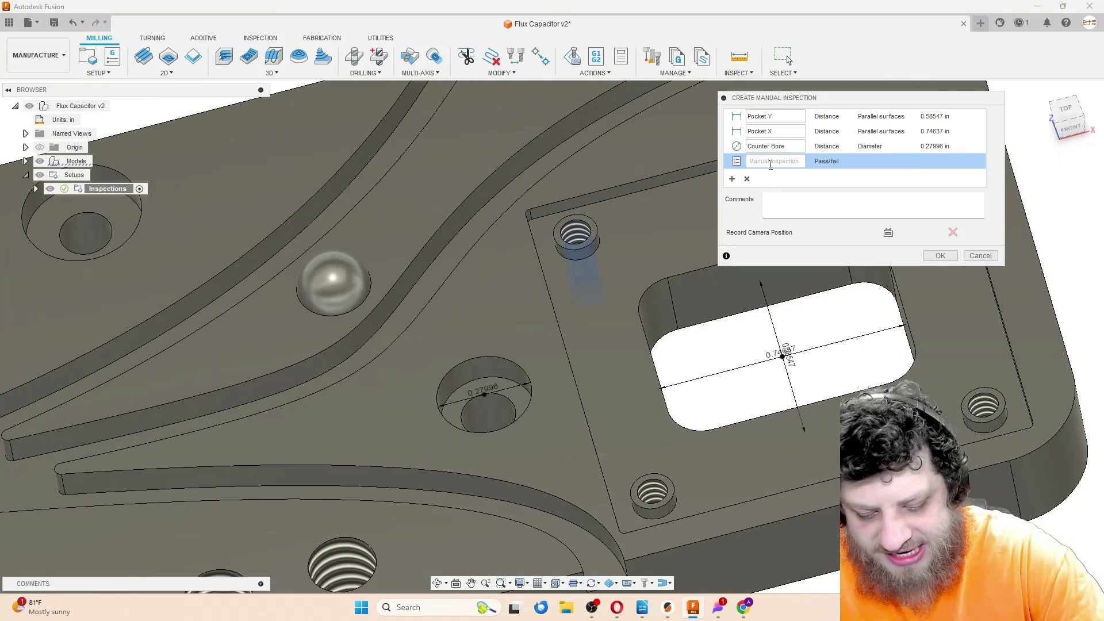
{"action": "type", "text": "M#"}
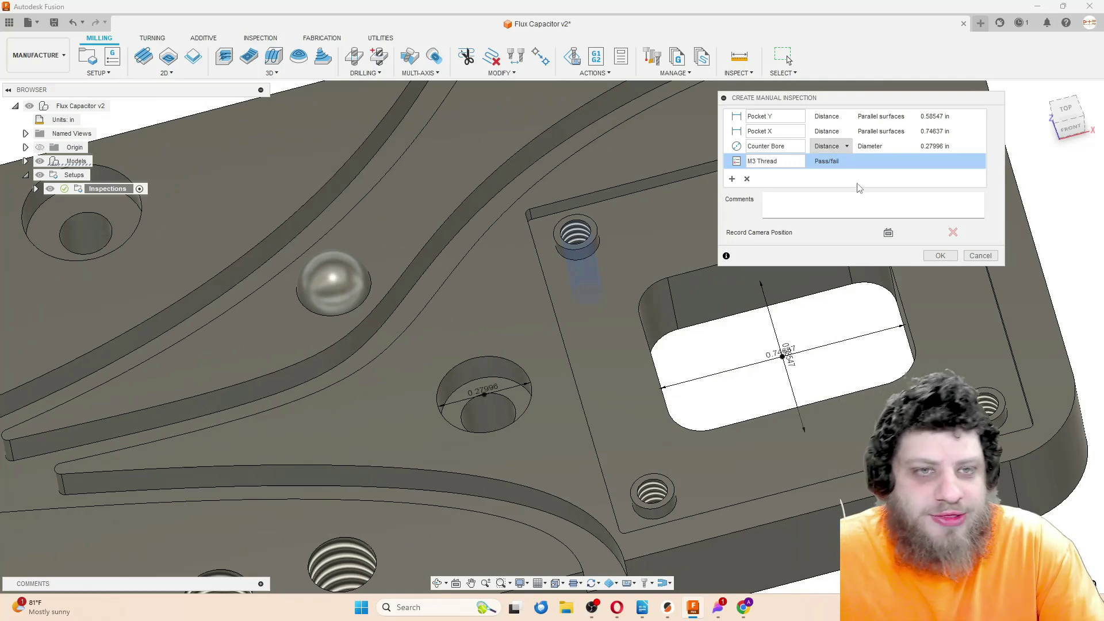
{"action": "scroll", "coordinate": [627, 233], "scroll_direction": "down", "scroll_amount": 5}
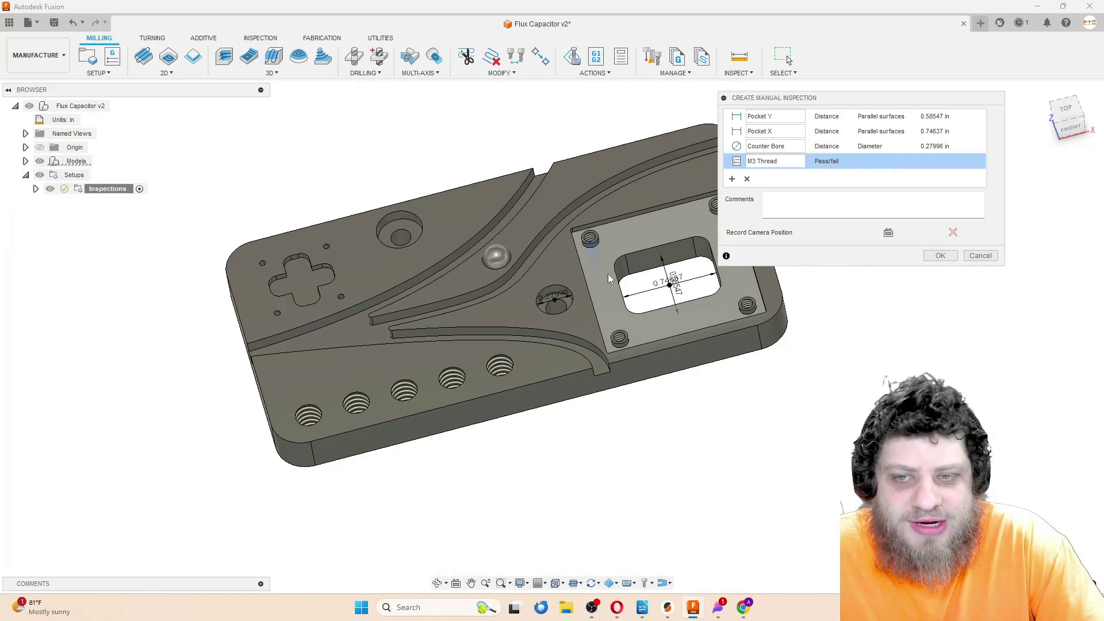
{"action": "scroll", "coordinate": [585, 258], "scroll_direction": "up", "scroll_amount": 2}
{"action": "middle_click_drag", "start_coordinate": [612, 275], "coordinate": [729, 63], "text": "shift"}
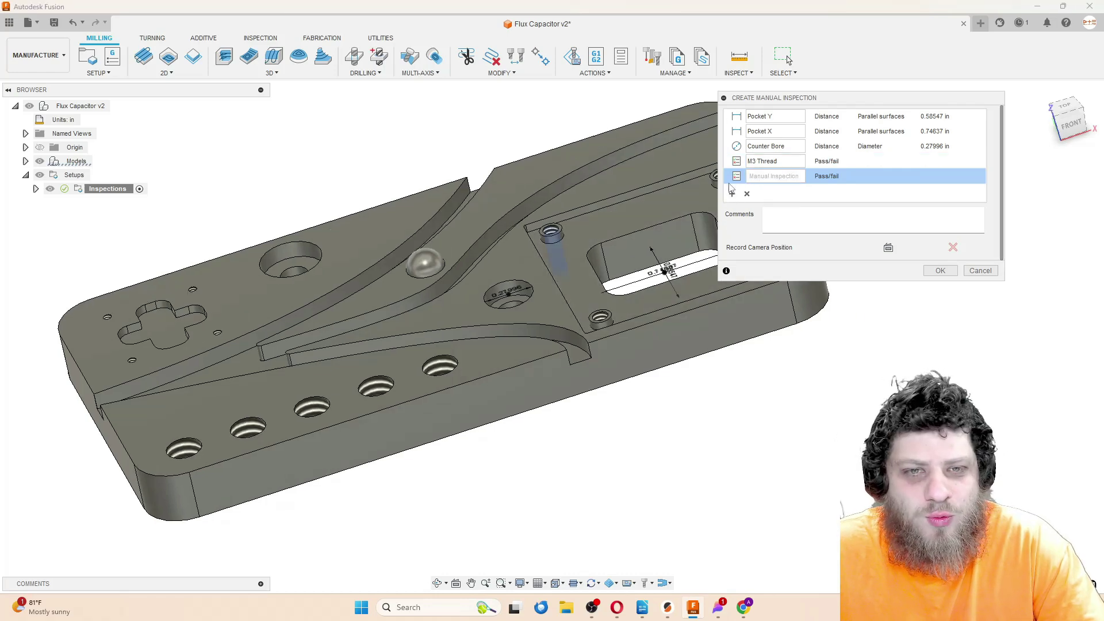
Step: Add a Thickness distance inspection of 0.30000 in between the part's parallel faces
{"action": "left_click", "coordinate": [732, 179]}
{"action": "middle_click_drag", "start_coordinate": [527, 266], "coordinate": [550, 333], "text": "shift"}
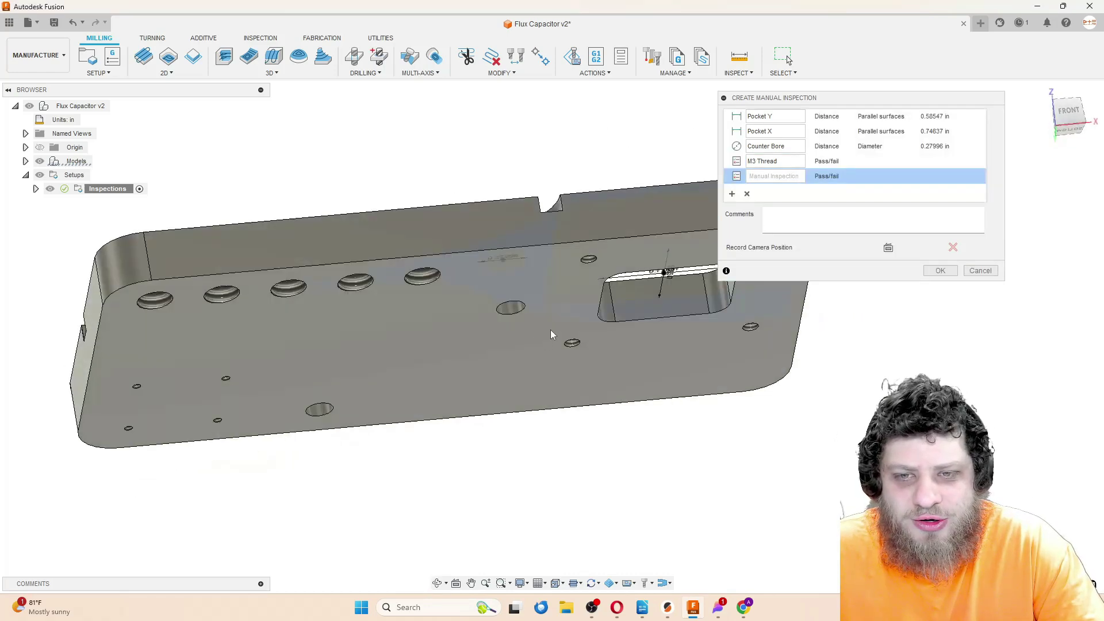
{"action": "middle_click_drag", "start_coordinate": [585, 254], "coordinate": [586, 230], "text": "shift"}
{"action": "left_click", "coordinate": [829, 176]}
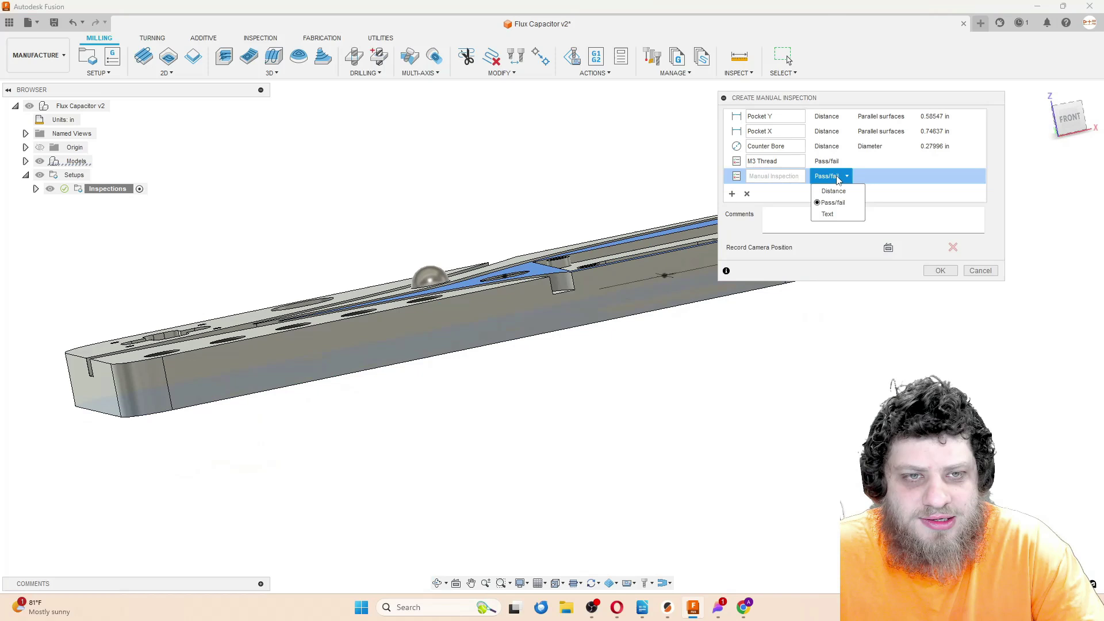
{"action": "left_click", "coordinate": [833, 191]}
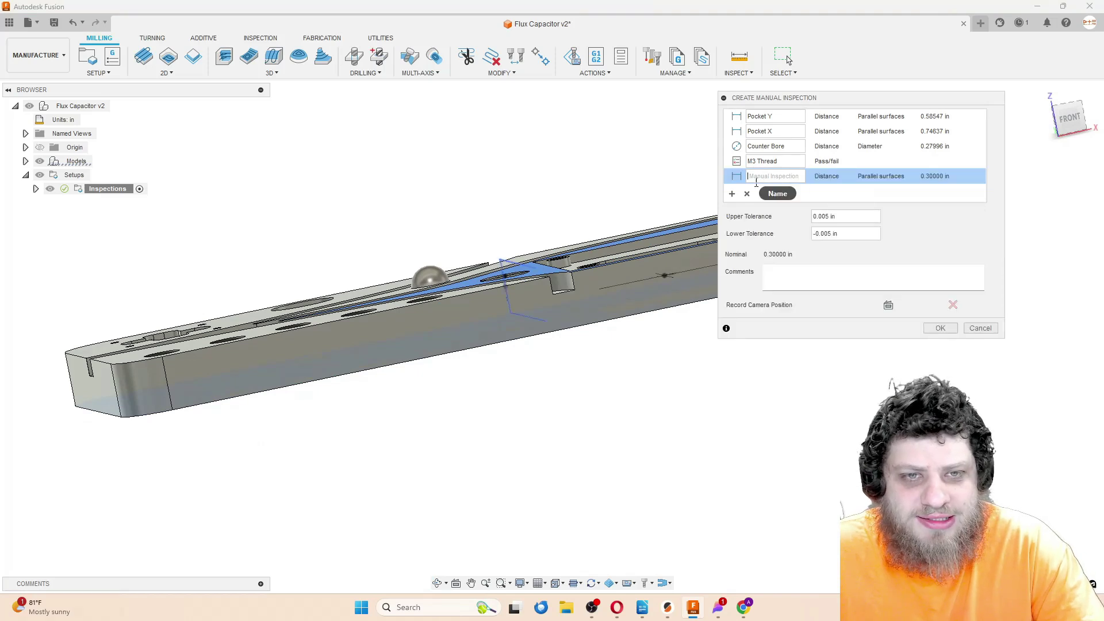
{"action": "left_click", "coordinate": [756, 179]}
{"action": "type", "text": "Thic"}
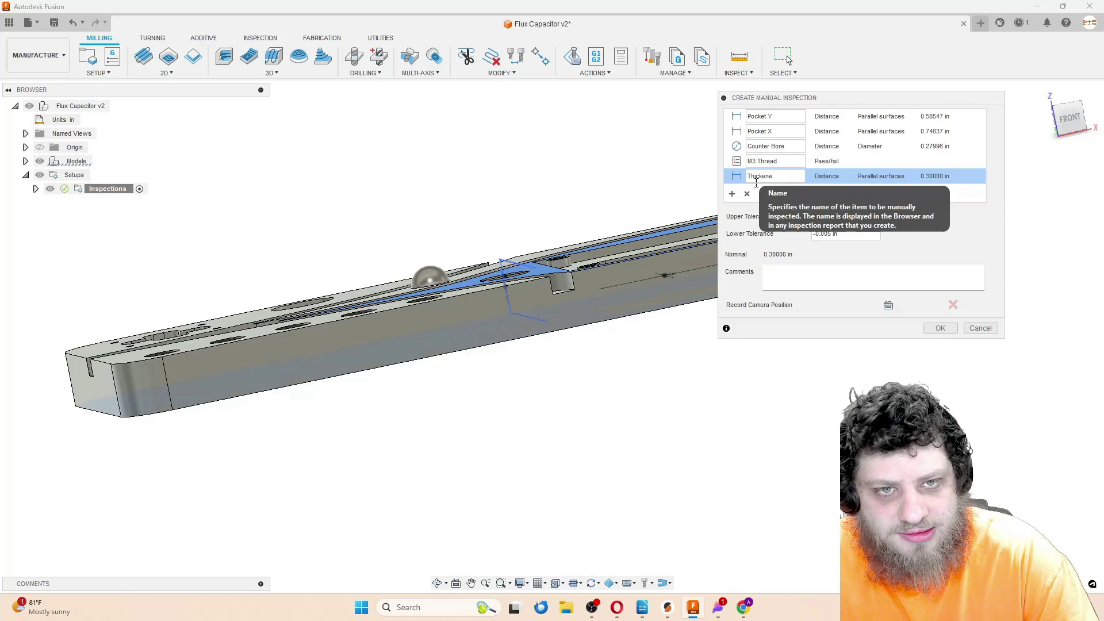
{"action": "type", "text": "kness"}
Step: Set the Thickness tolerance to ±0.001 in and create the Manual Inspections1 set
{"action": "left_click_drag", "start_coordinate": [834, 216], "coordinate": [826, 215]}
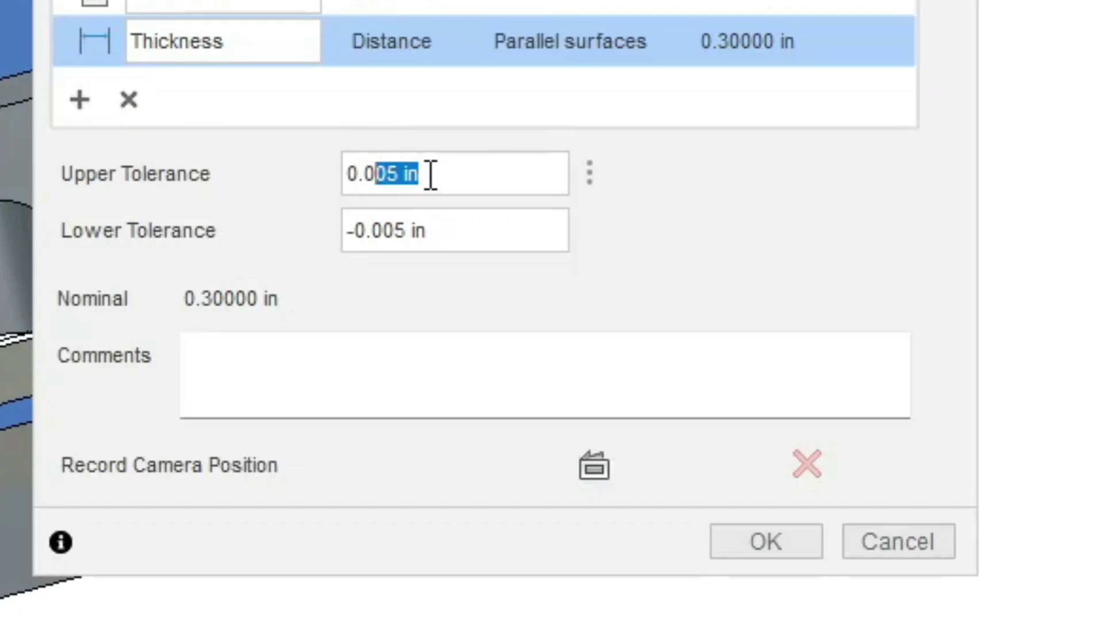
{"action": "type", "text": "01"}
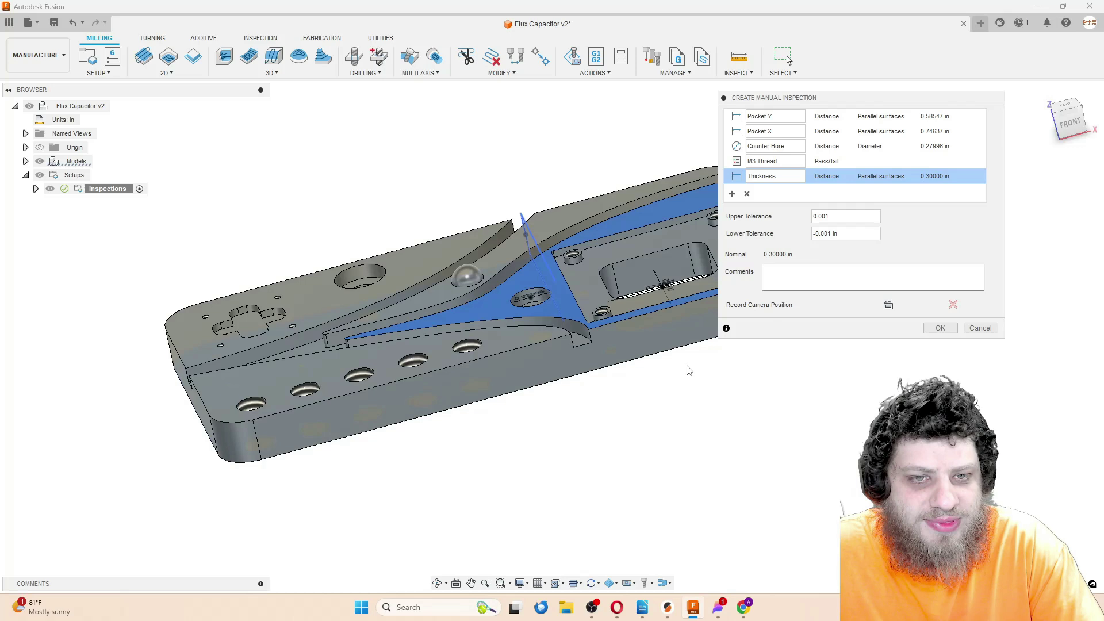
{"action": "left_click", "coordinate": [941, 329]}
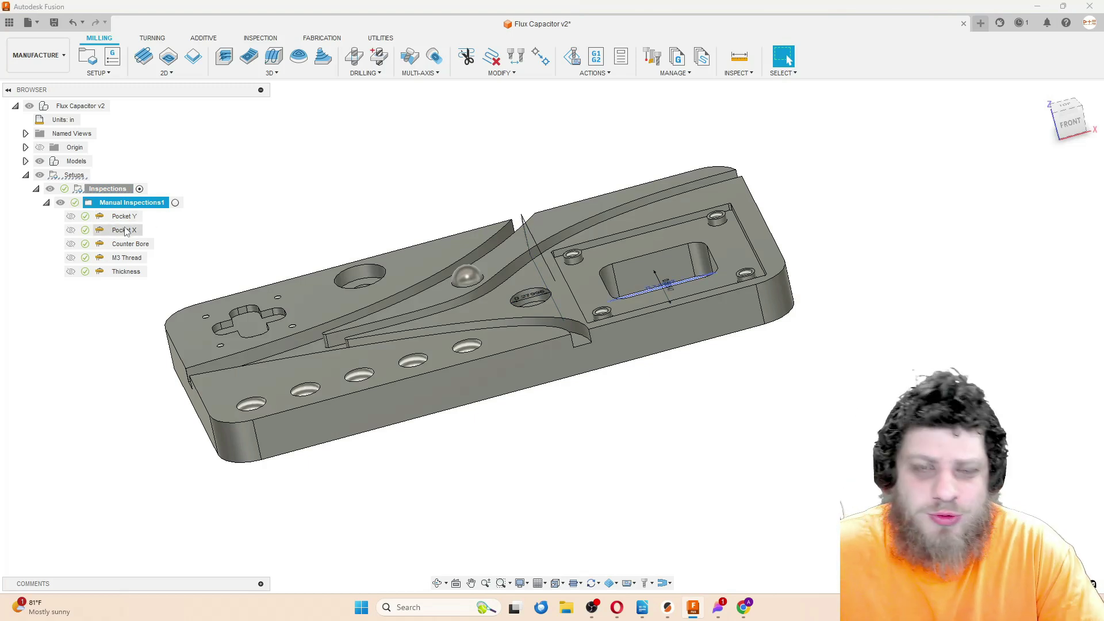
{"action": "double_click", "coordinate": [98, 211]}
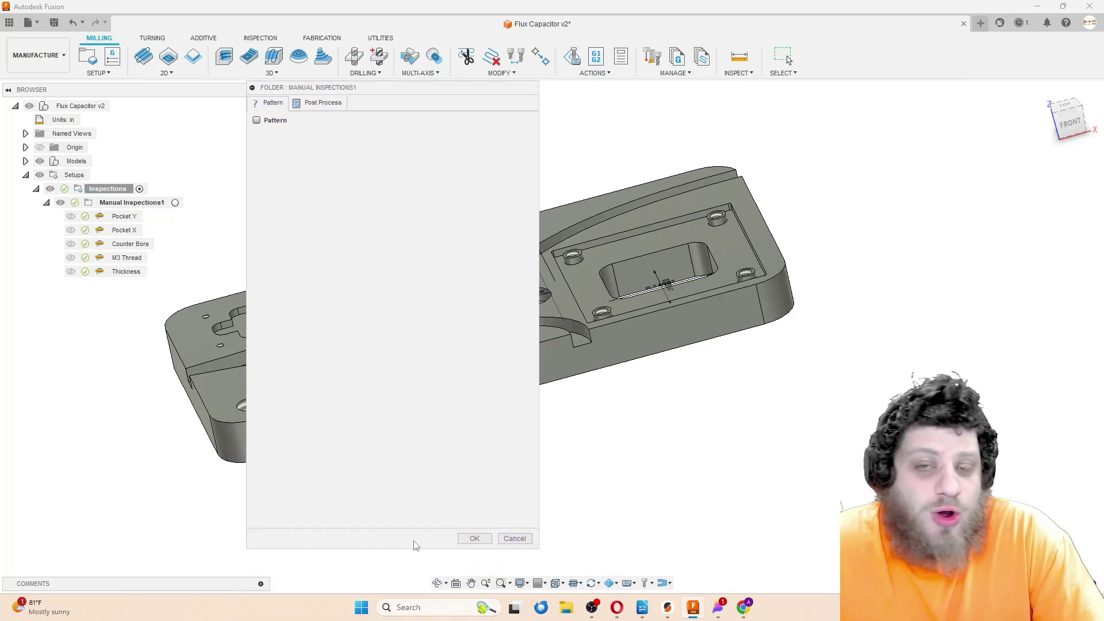
{"action": "left_click", "coordinate": [515, 538]}
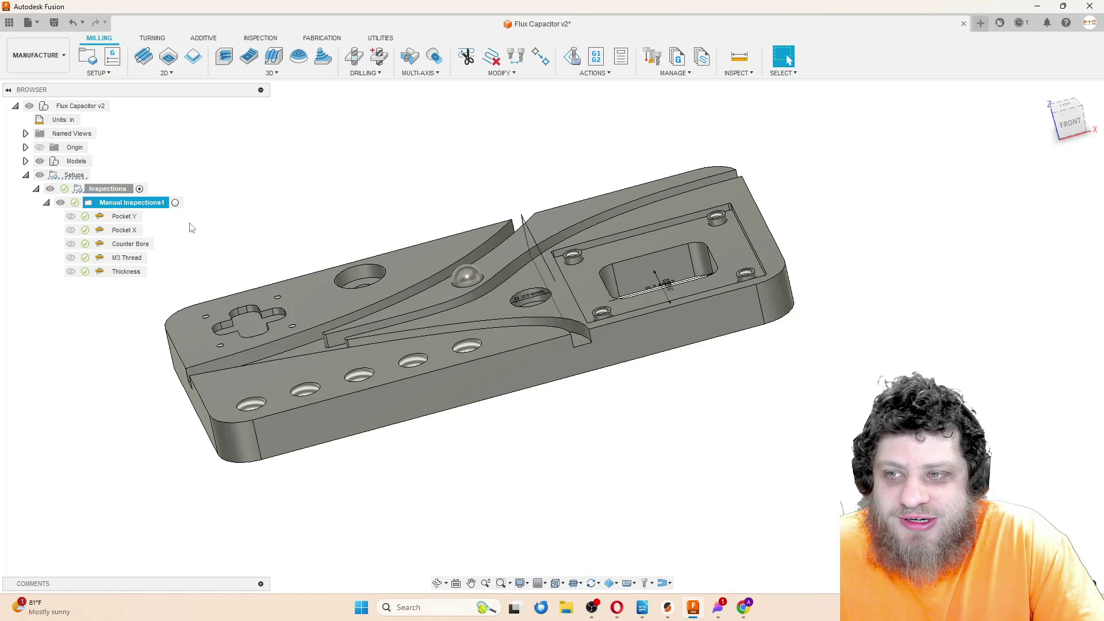
{"action": "left_click", "coordinate": [361, 221]}
{"action": "scroll", "coordinate": [353, 223], "scroll_direction": "down", "scroll_amount": 2}
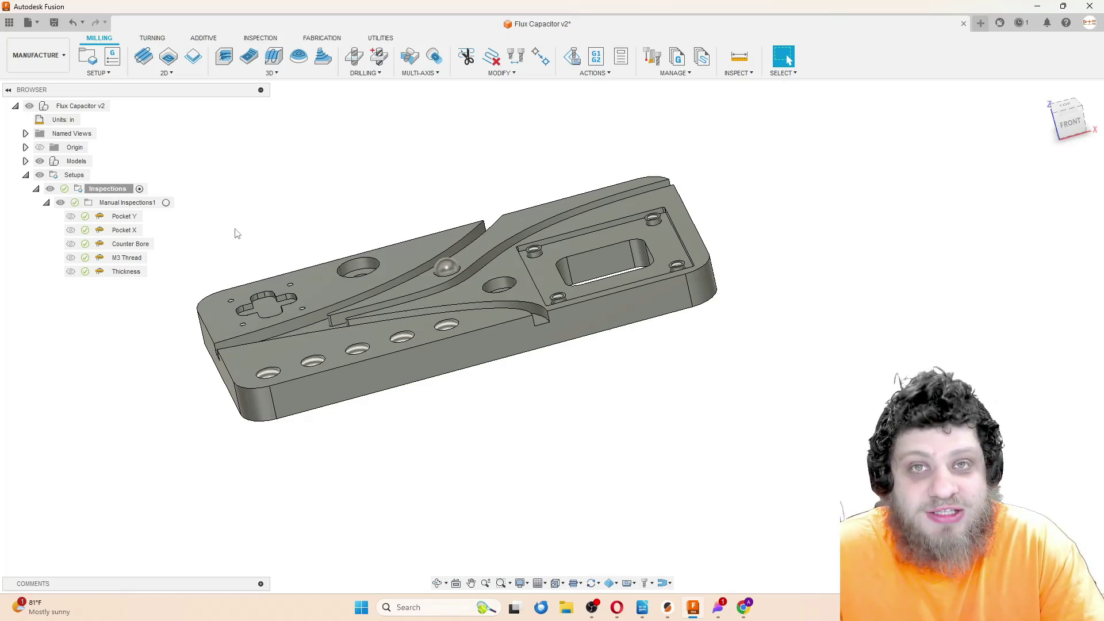
{"action": "middle_click_drag", "start_coordinate": [266, 177], "coordinate": [299, 169]}
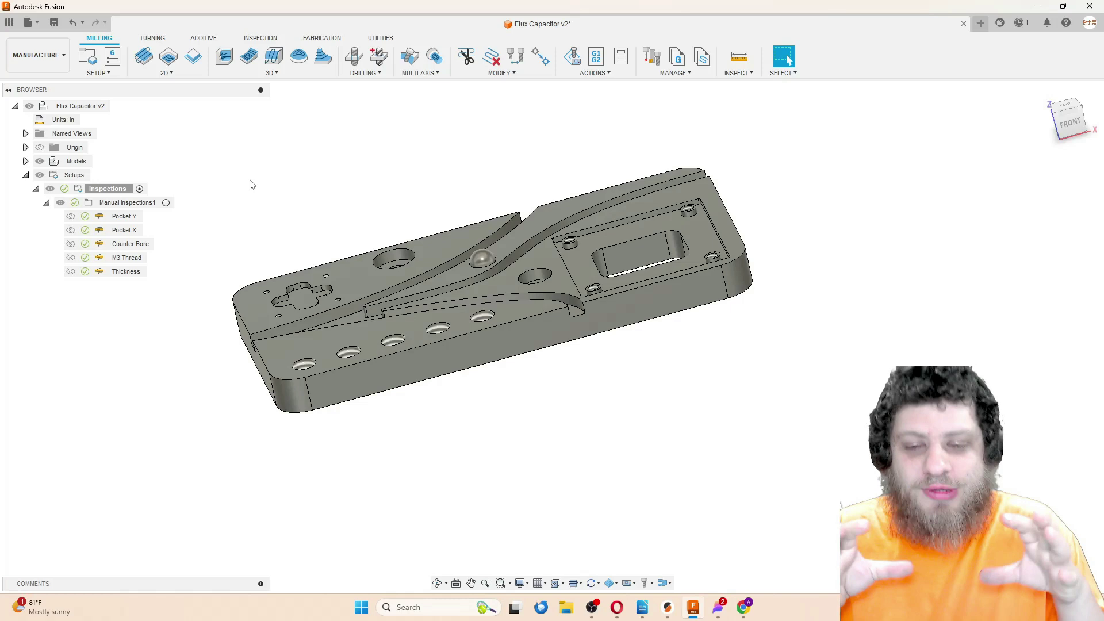
Step: Record Manual Inspection results for Manual Inspections1, entering 0.585 in for Pocket Y
{"action": "right_click", "coordinate": [157, 204]}
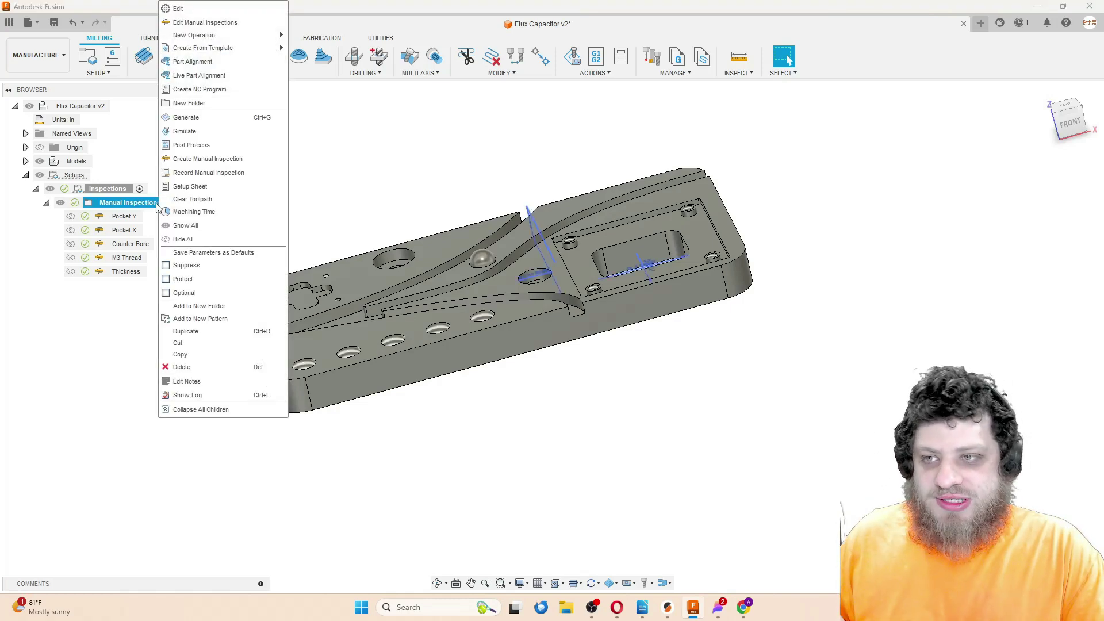
{"action": "key", "text": "Escape"}
{"action": "right_click", "coordinate": [105, 204]}
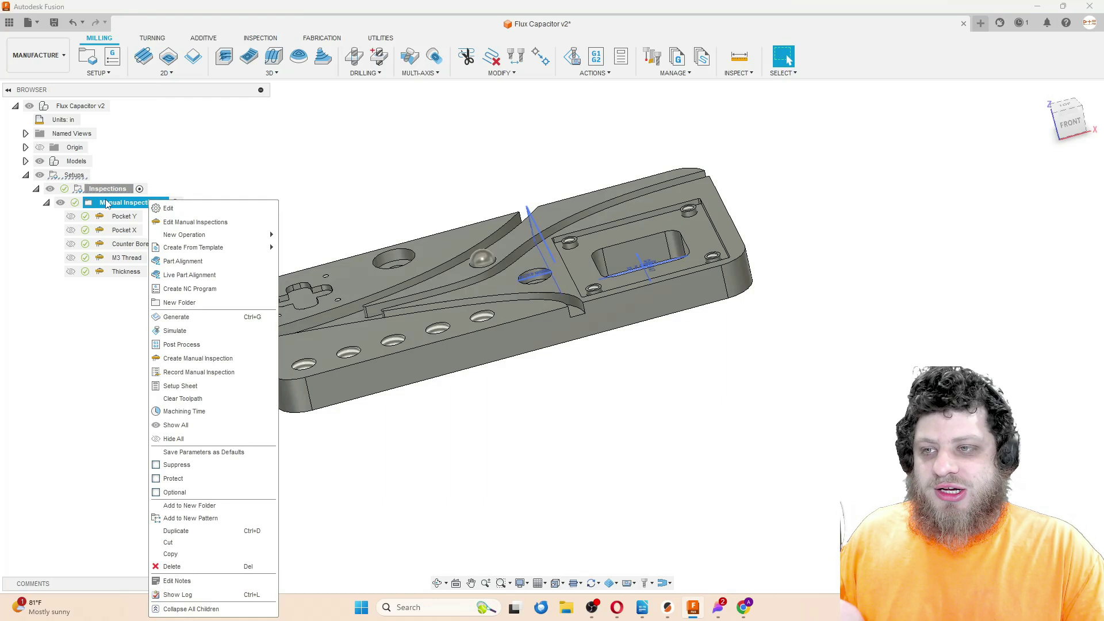
{"action": "left_click", "coordinate": [230, 373]}
{"action": "left_click_drag", "start_coordinate": [920, 161], "coordinate": [620, 127]}
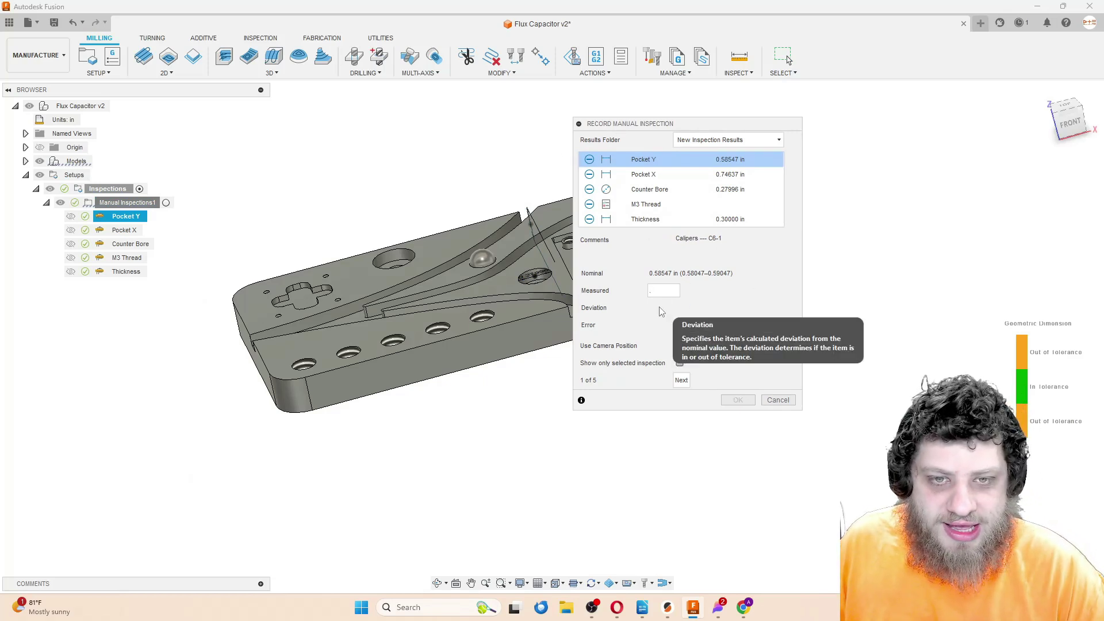
{"action": "type", "text": "585"}
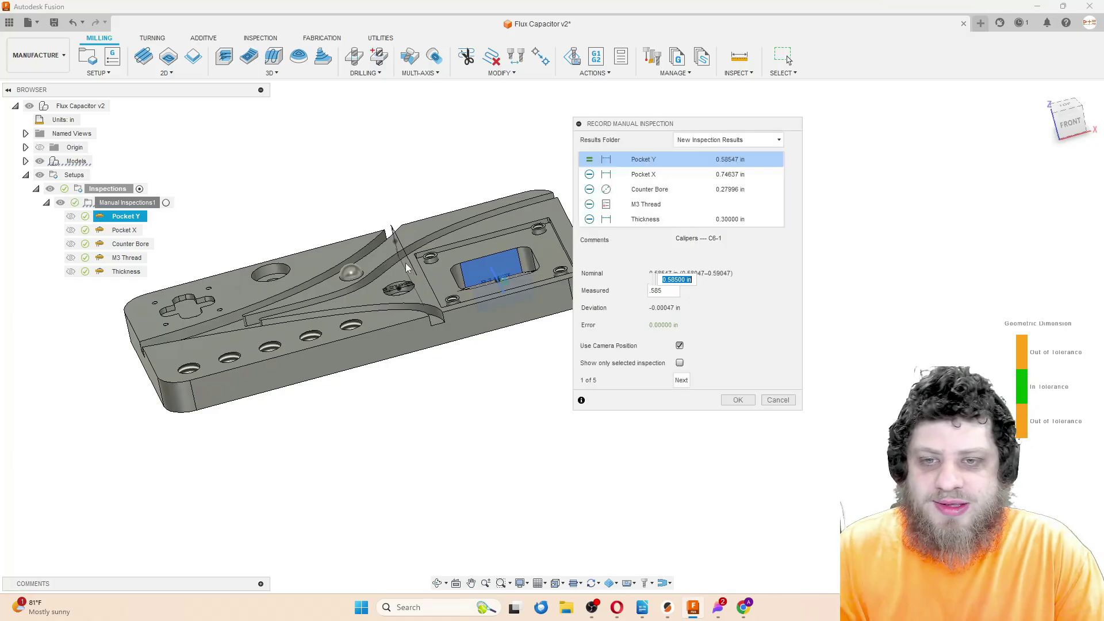
Step: Enable Show only selected inspection and advance to the Pocket X item
{"action": "middle_click_drag", "start_coordinate": [406, 263], "coordinate": [347, 257], "text": "shift"}
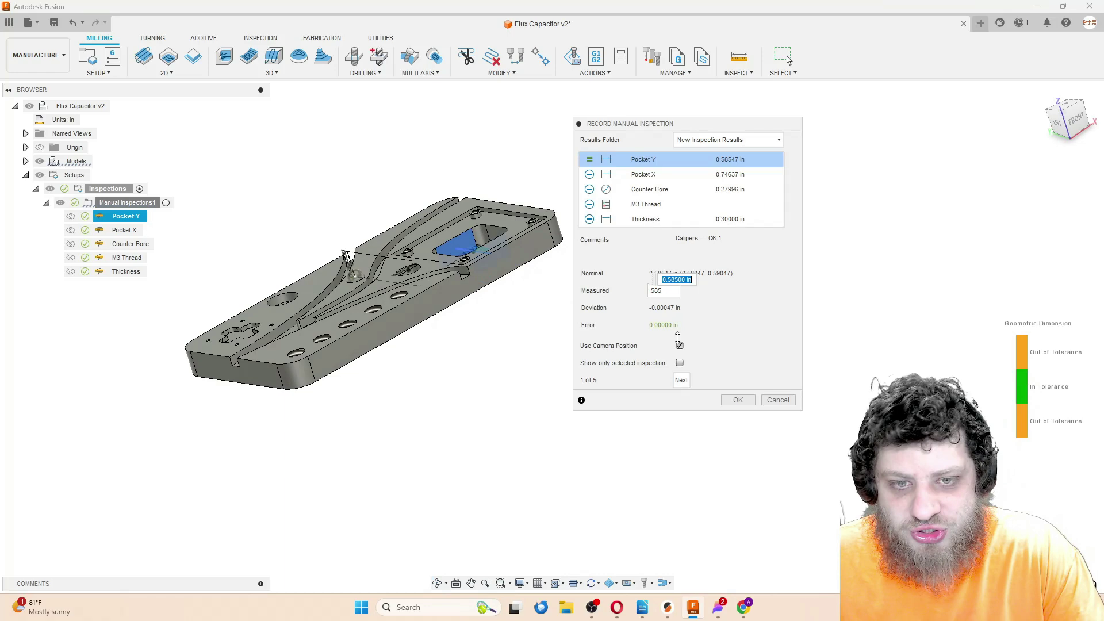
{"action": "left_click", "coordinate": [680, 363]}
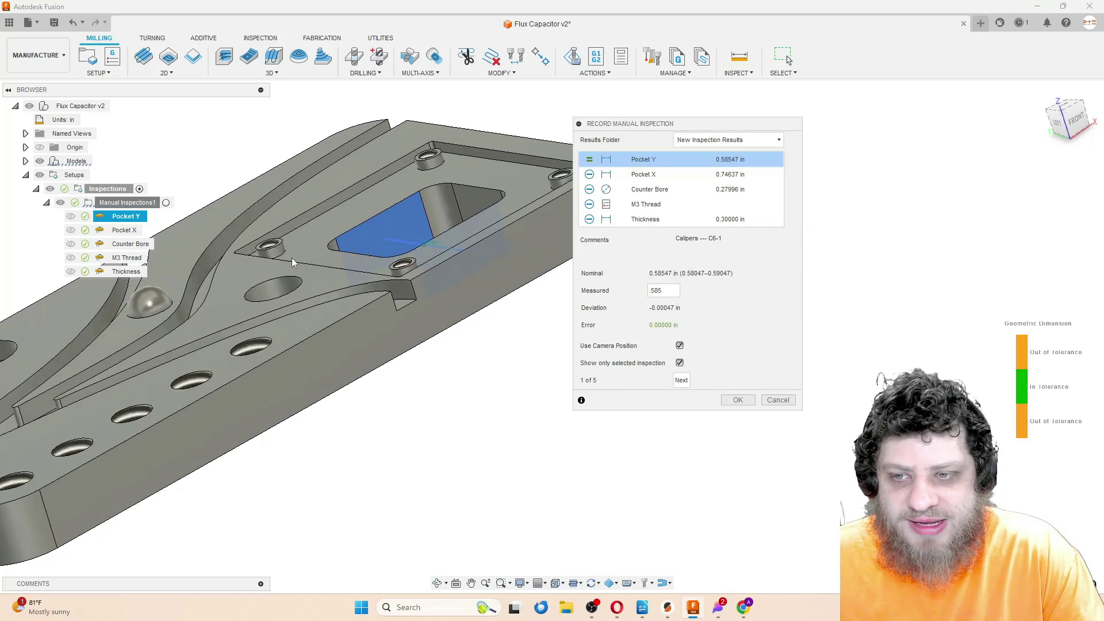
{"action": "scroll", "coordinate": [292, 258], "scroll_direction": "down", "scroll_amount": 3}
{"action": "left_click", "coordinate": [680, 363]}
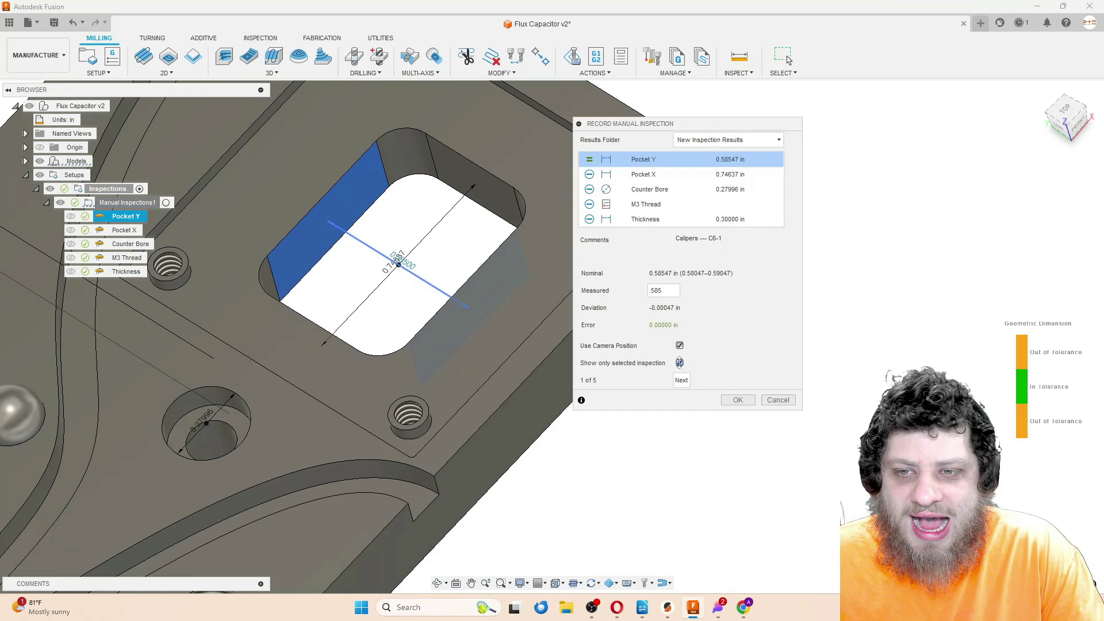
{"action": "left_click", "coordinate": [680, 363]}
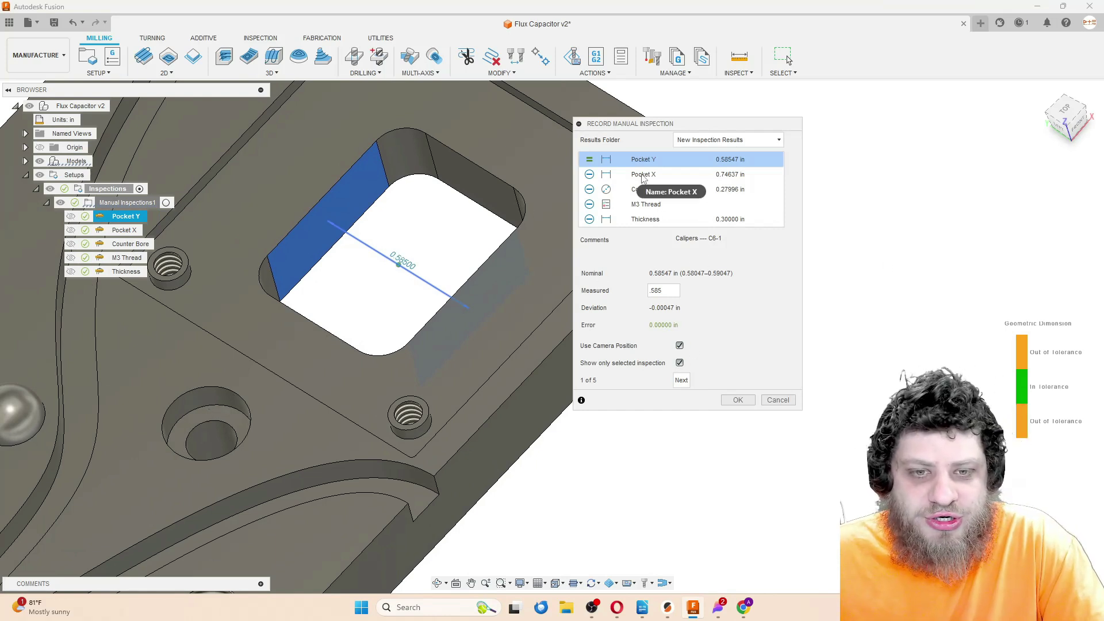
{"action": "left_click", "coordinate": [682, 381]}
{"action": "left_click", "coordinate": [651, 193]}
Step: Enter Pocket X 0.755 in and Counter Bore 0.279 in, and mark M3 Thread as Pass
{"action": "left_click", "coordinate": [645, 174]}
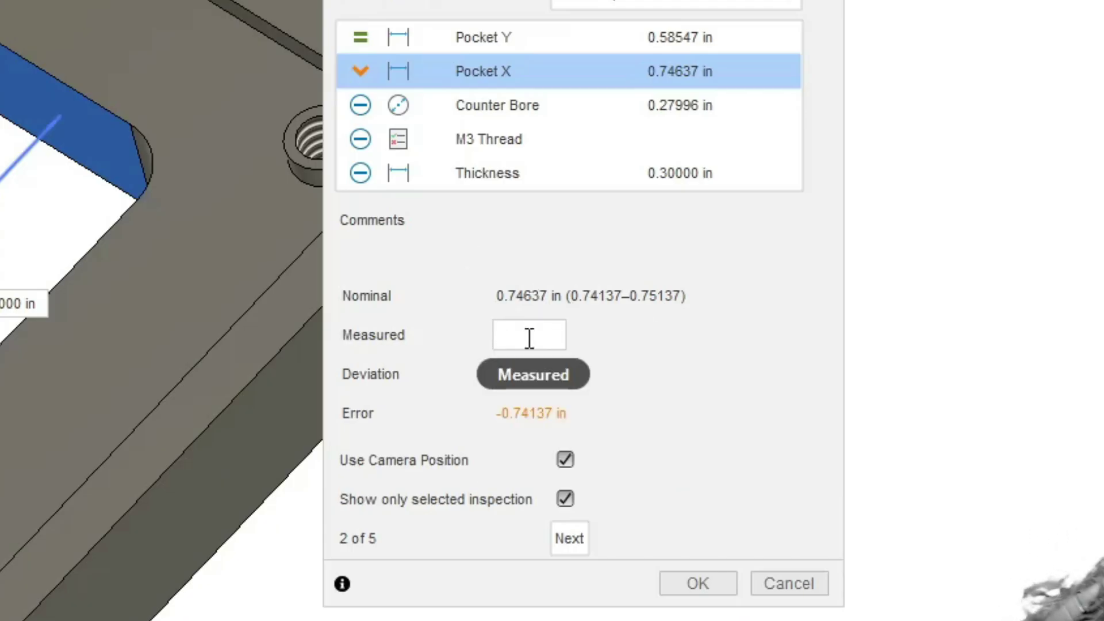
{"action": "left_click", "coordinate": [530, 338]}
{"action": "type", "text": "."}
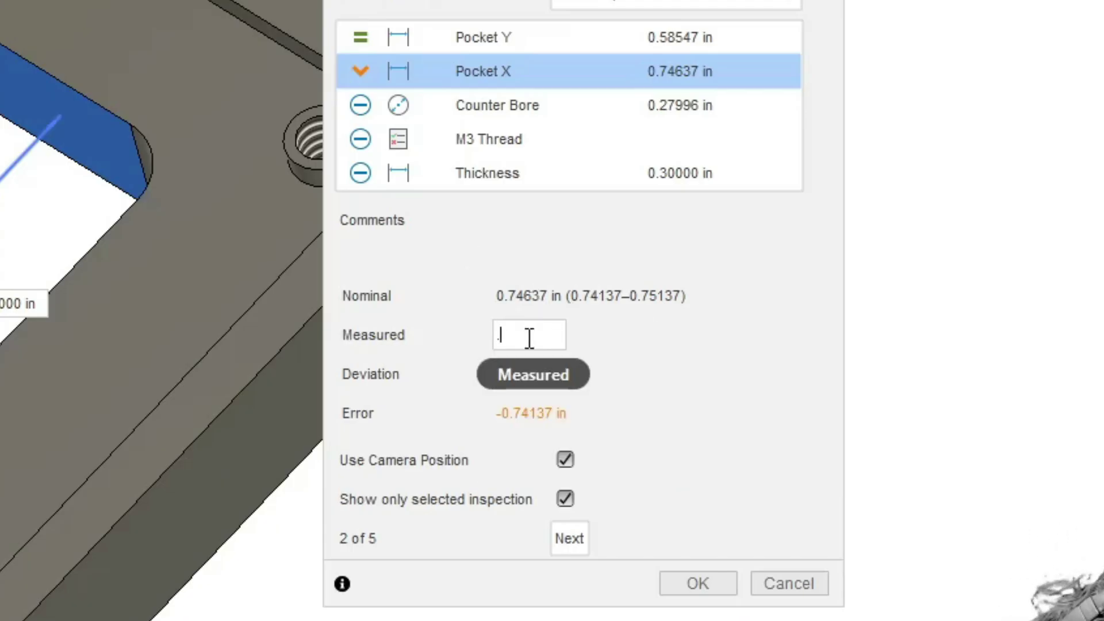
{"action": "type", "text": "755"}
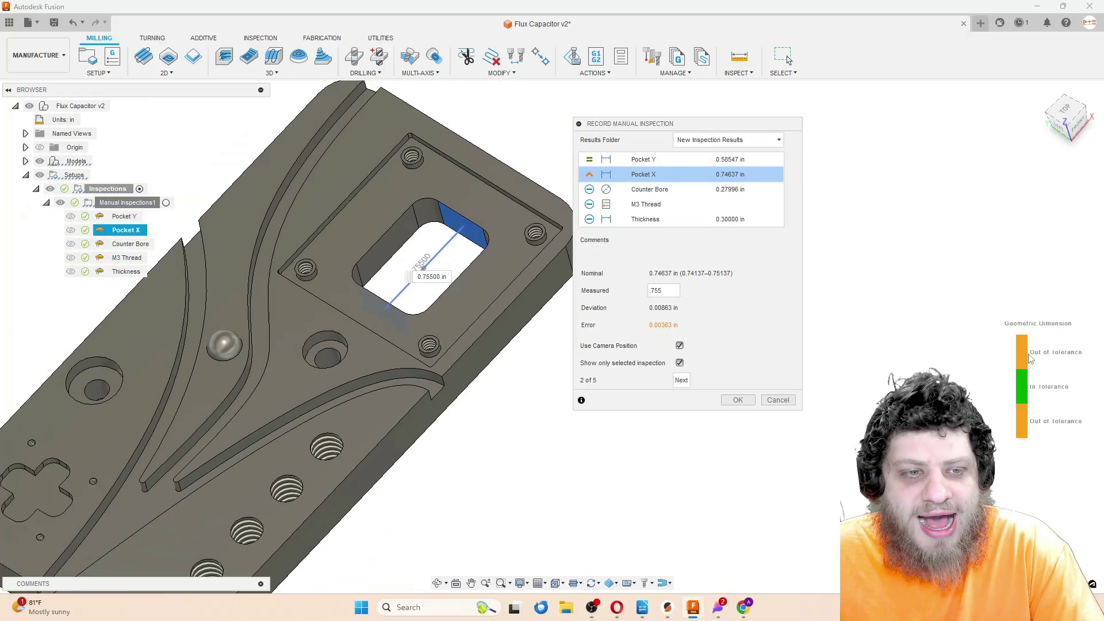
{"action": "left_click", "coordinate": [646, 190]}
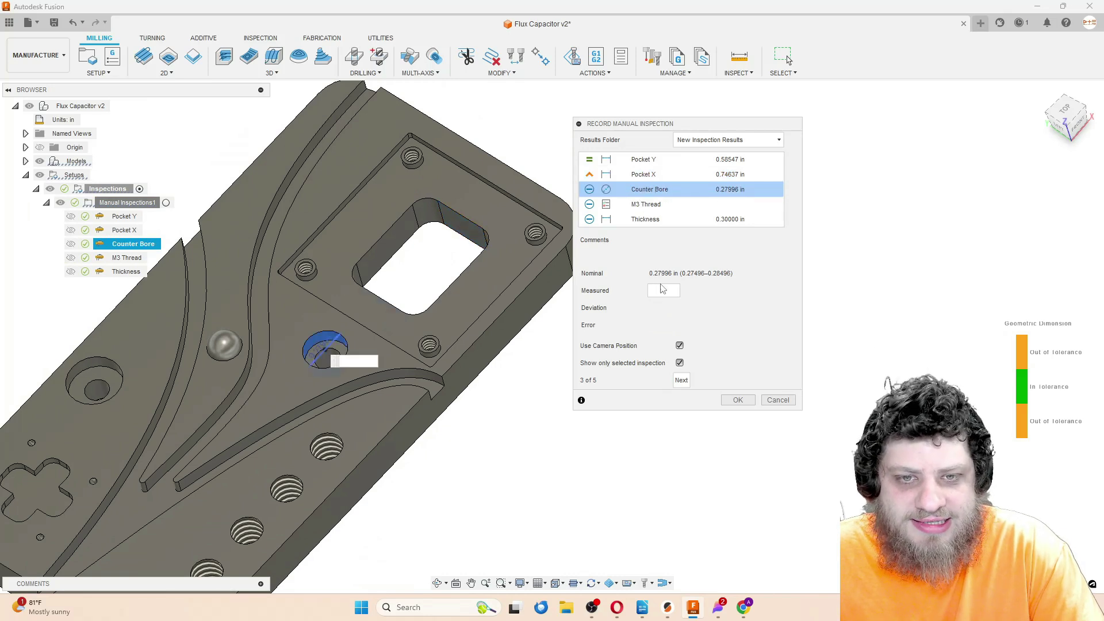
{"action": "type", "text": ".279"}
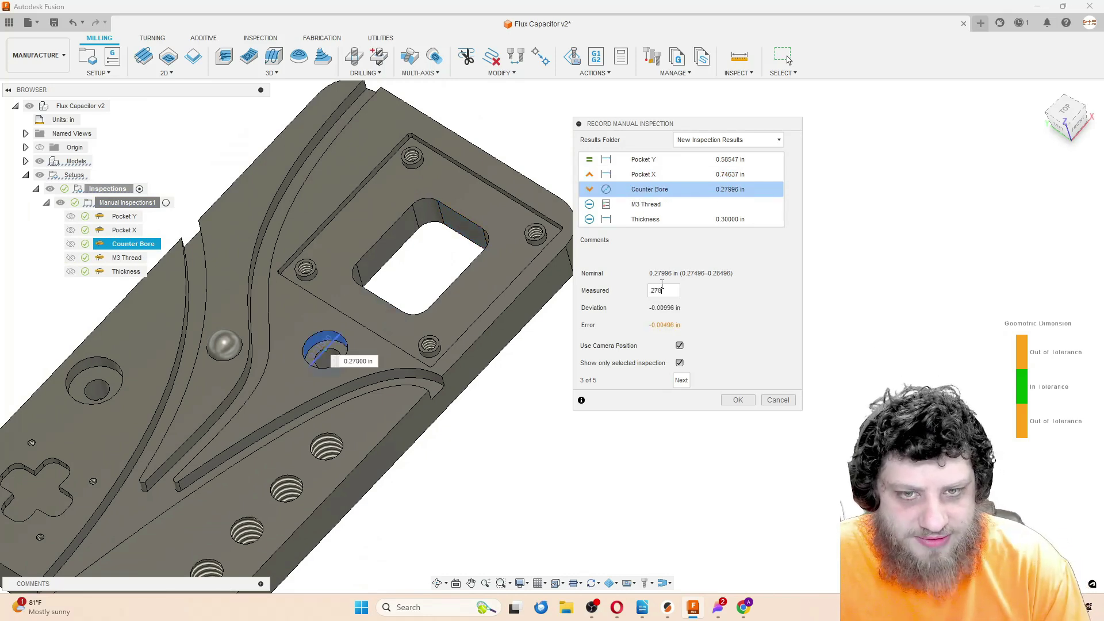
{"action": "left_click", "coordinate": [681, 380]}
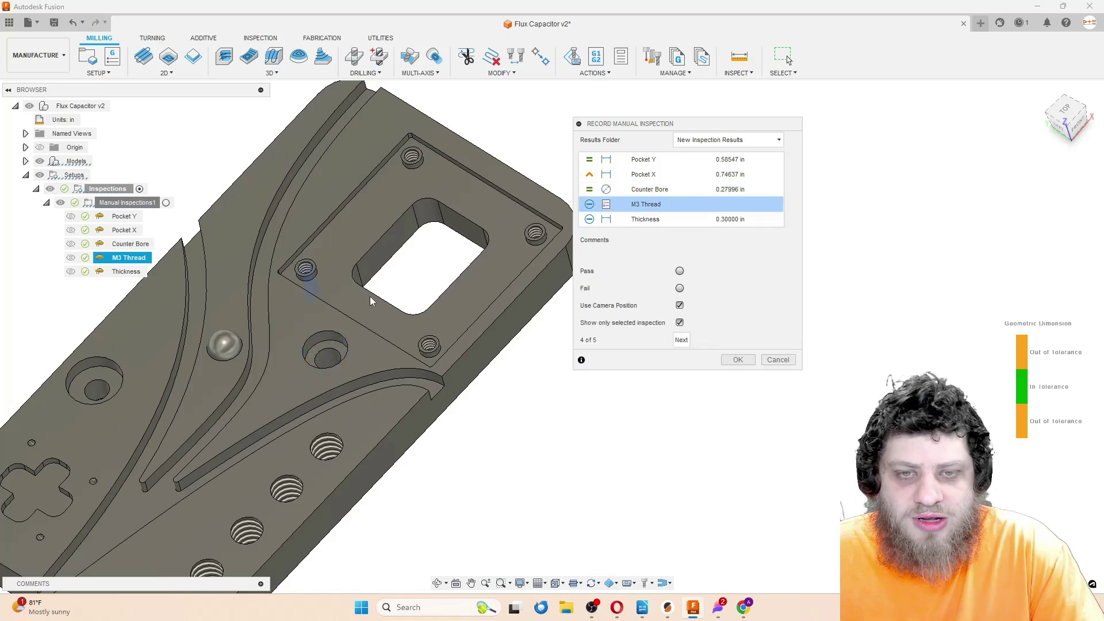
{"action": "left_click", "coordinate": [681, 272]}
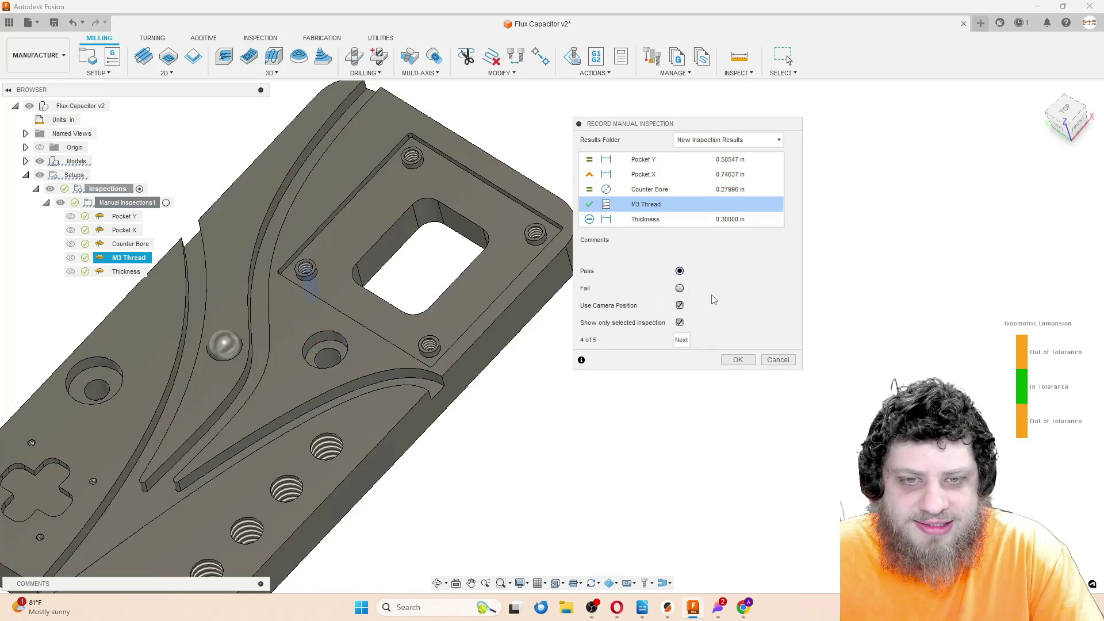
{"action": "left_click", "coordinate": [659, 223]}
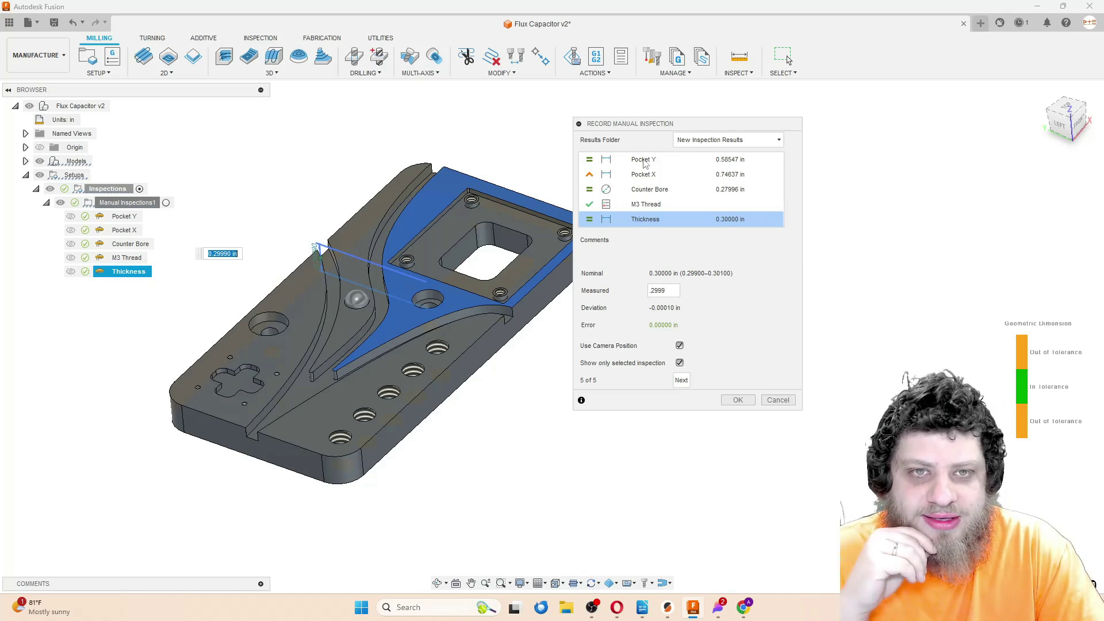
Step: Save Inspection Results1 and show the Pocket Y result with its 0.58500 dimension
{"action": "left_click", "coordinate": [740, 402]}
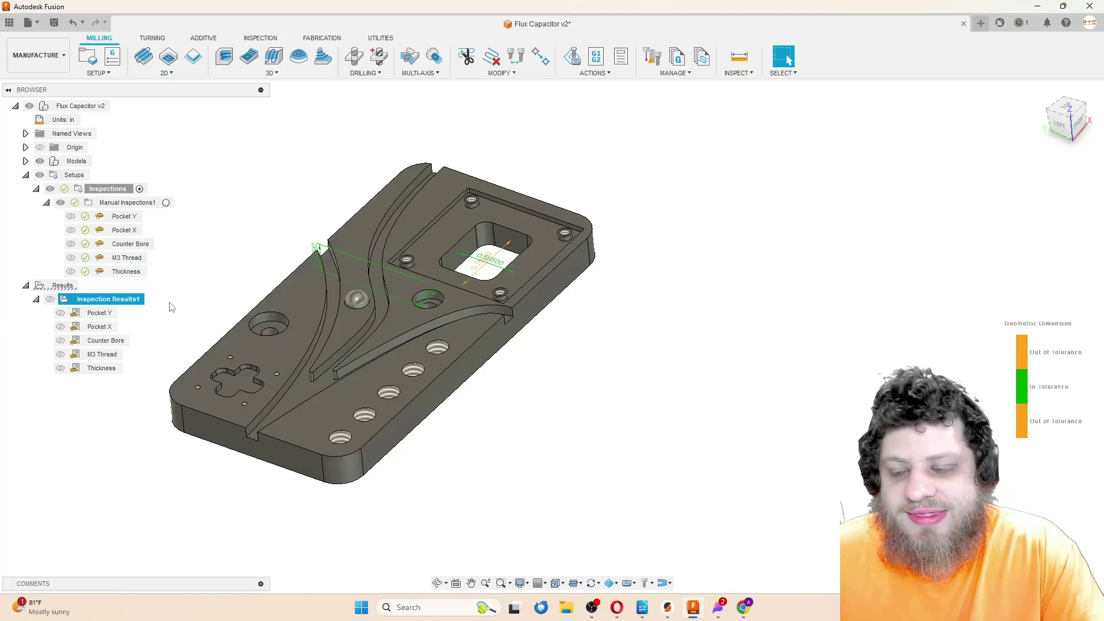
{"action": "middle_click_drag", "start_coordinate": [460, 204], "coordinate": [411, 221], "text": "shift"}
{"action": "left_click", "coordinate": [388, 174]}
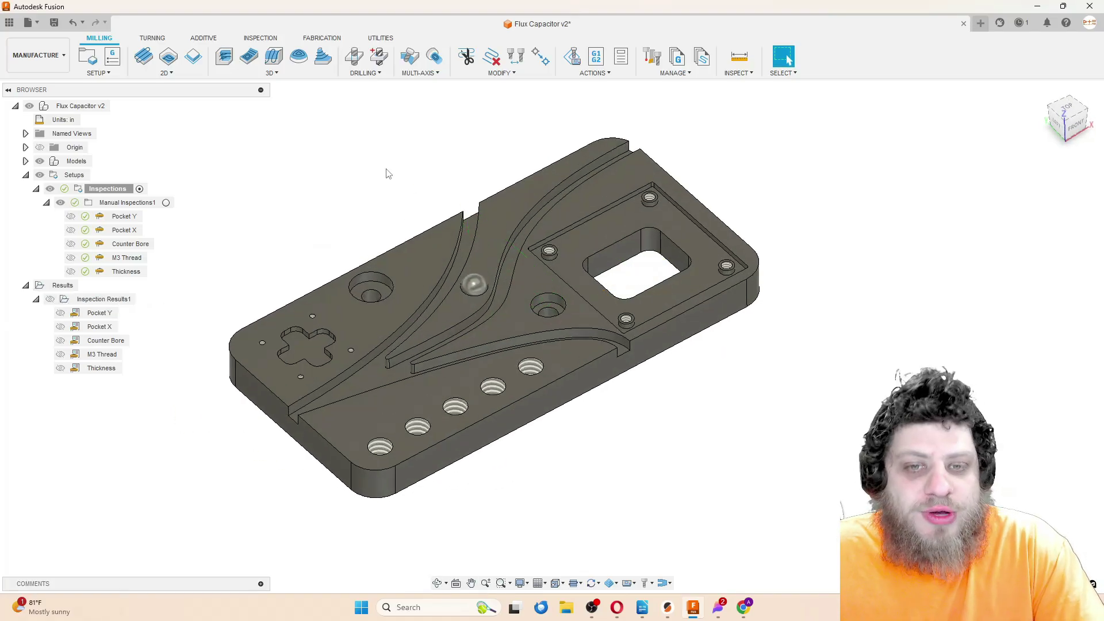
{"action": "left_click", "coordinate": [103, 313]}
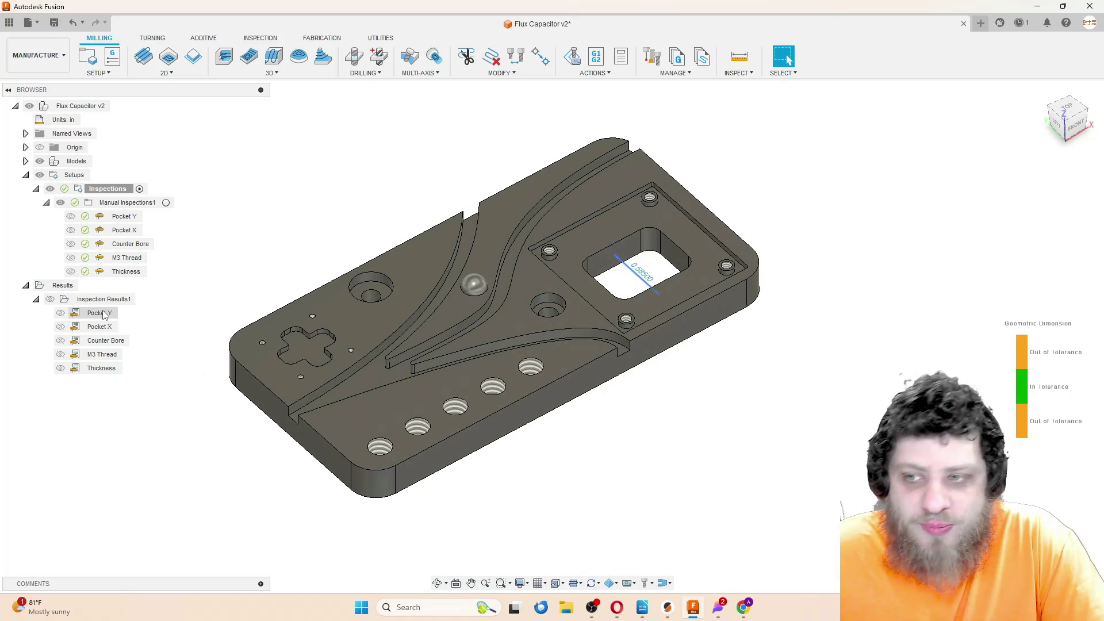
{"action": "left_click", "coordinate": [103, 314]}
{"action": "scroll", "coordinate": [269, 254], "scroll_direction": "up", "scroll_amount": 3}
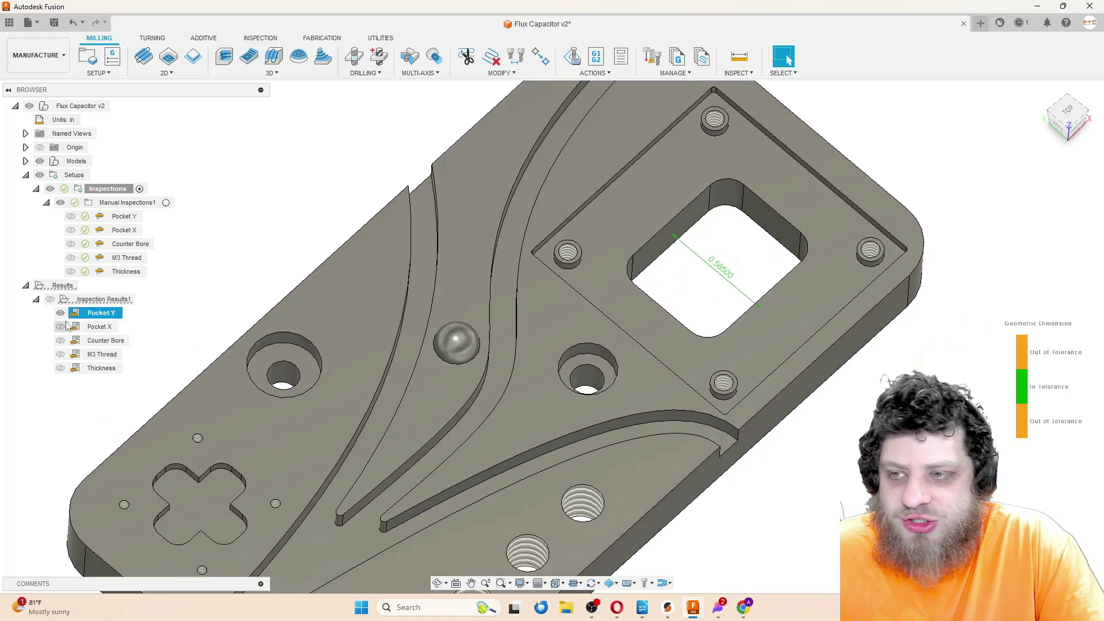
Step: Generate an Inspection Report from Inspection Results1, saving the PDF to Downloads
{"action": "right_click", "coordinate": [123, 305]}
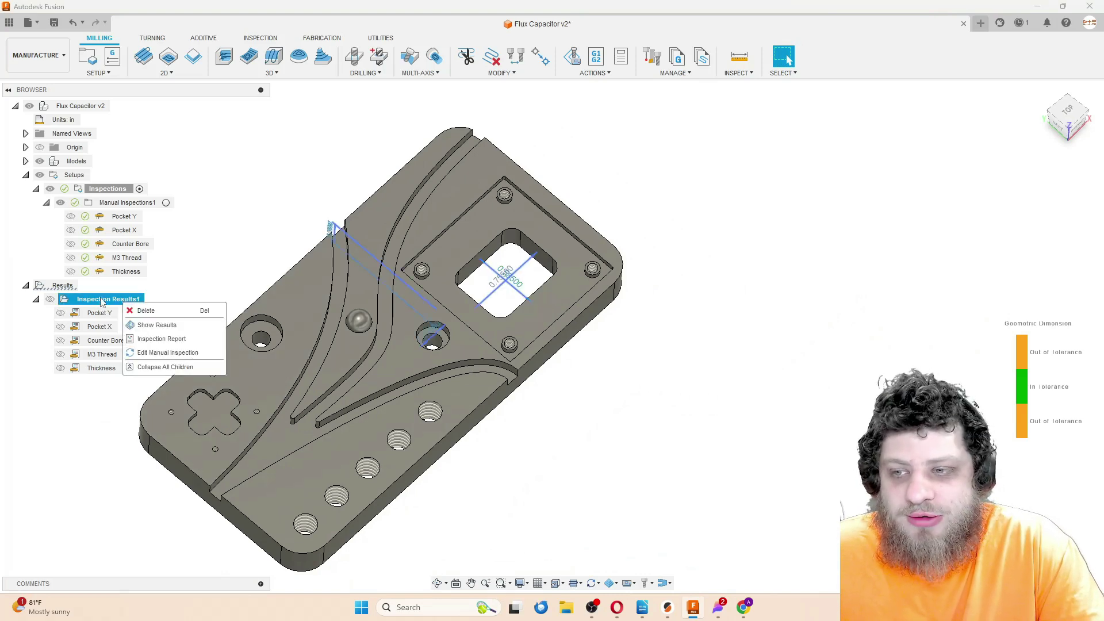
{"action": "left_click", "coordinate": [154, 340]}
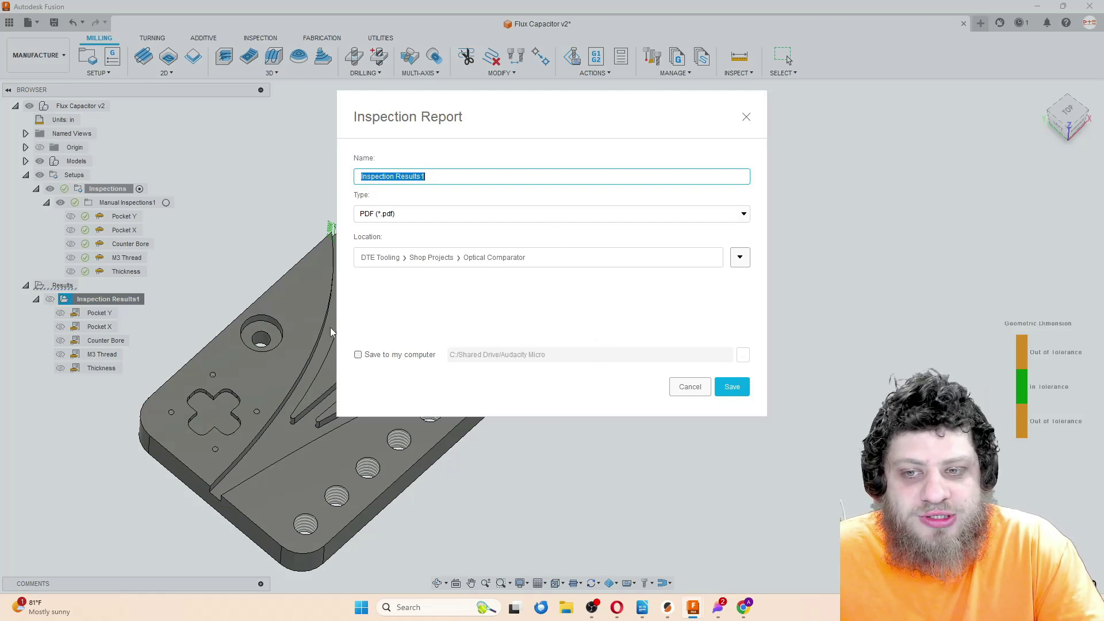
{"action": "left_click", "coordinate": [359, 354]}
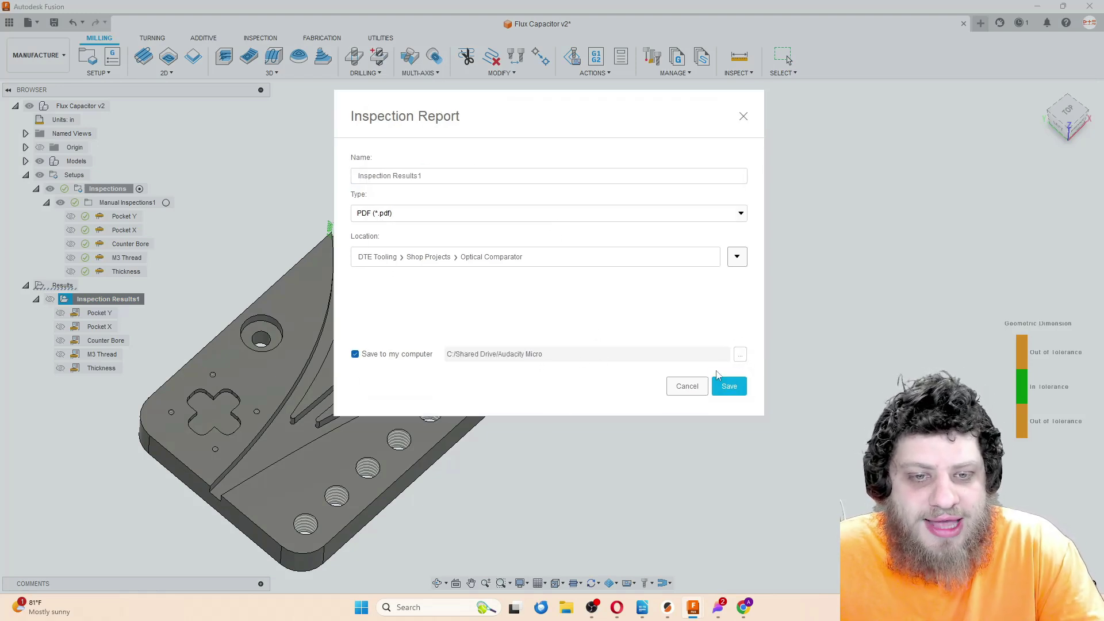
{"action": "left_click", "coordinate": [740, 355]}
{"action": "scroll", "coordinate": [379, 242], "scroll_direction": "up", "scroll_amount": 5}
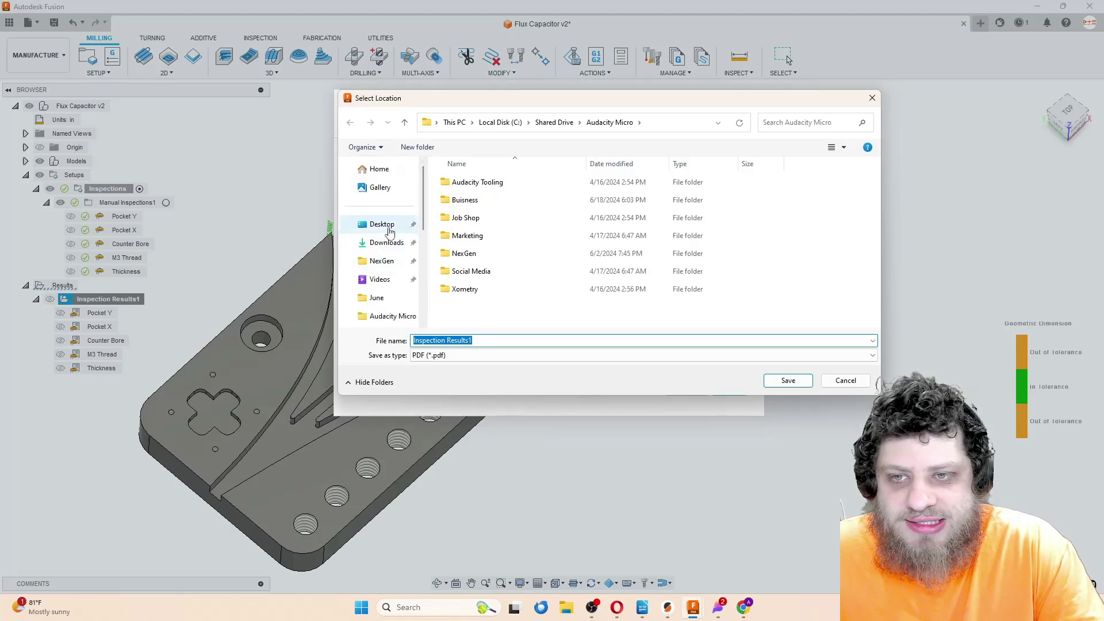
{"action": "left_click", "coordinate": [382, 225]}
{"action": "left_click", "coordinate": [386, 242]}
{"action": "left_click", "coordinate": [788, 381]}
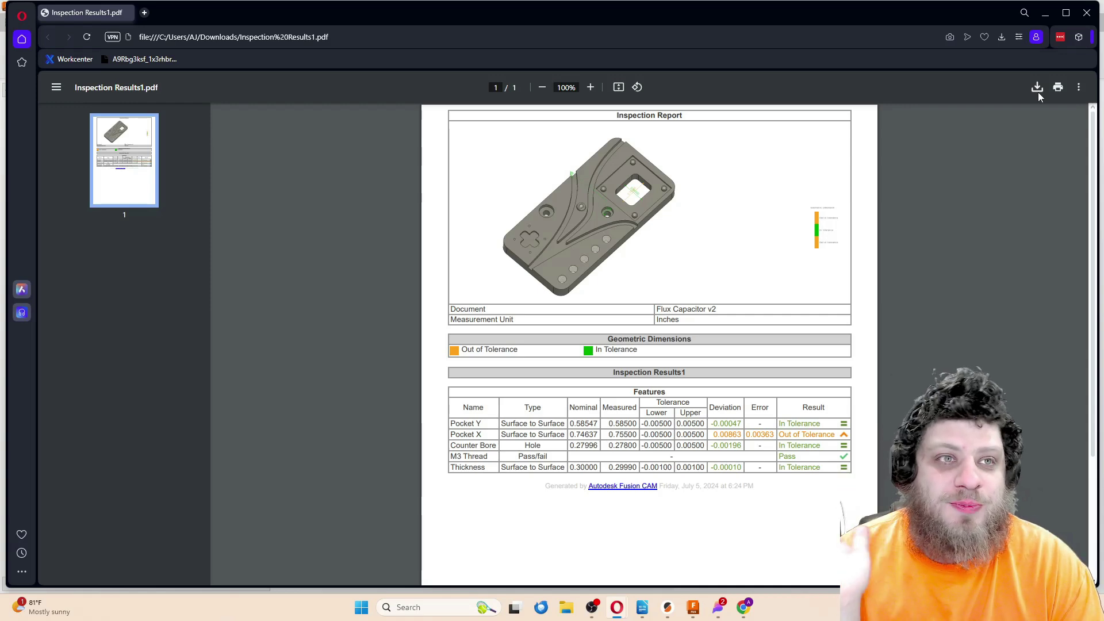
Step: Restore and minimize the Opera PDF viewer to get back to Fusion
{"action": "double_click", "coordinate": [446, 12]}
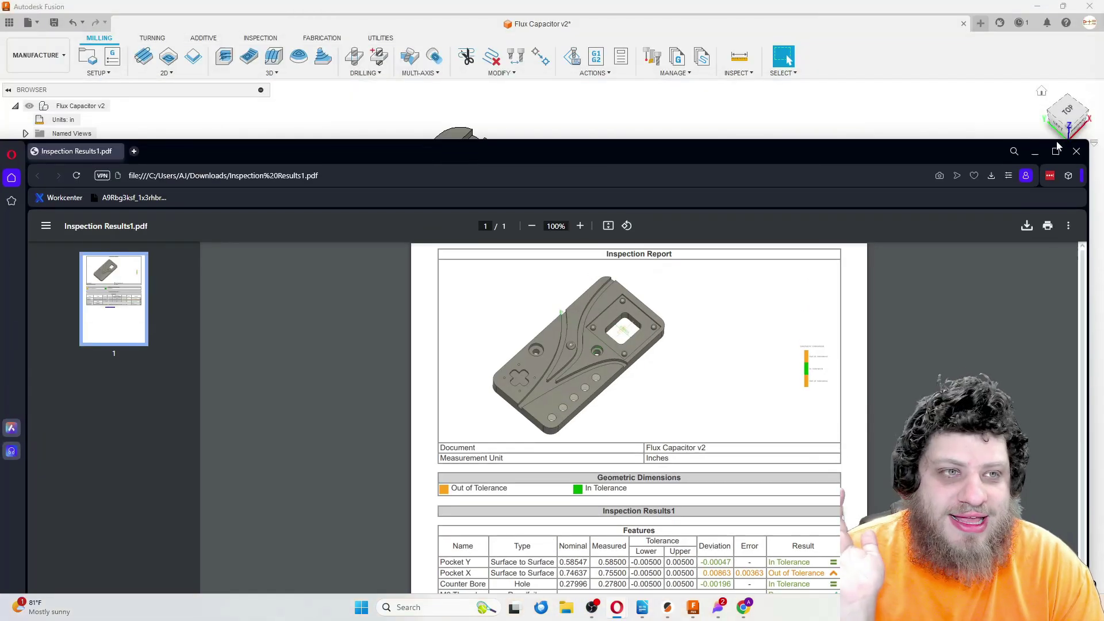
{"action": "left_click", "coordinate": [1077, 151]}
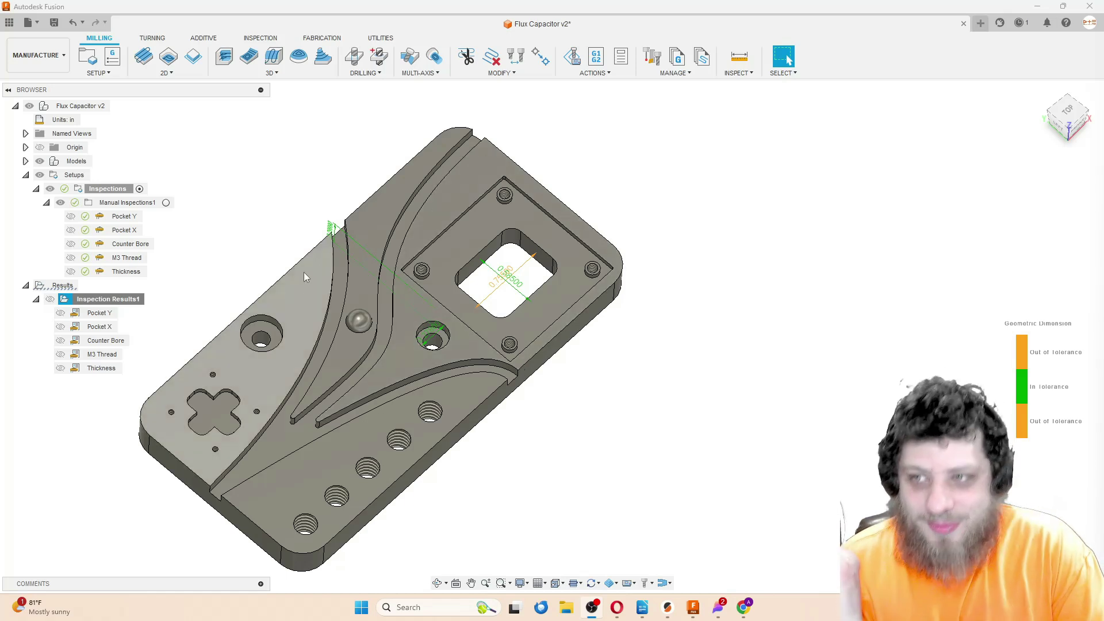
Step: Record a new manual inspection on Manual Inspections1 with .585 measured, creating Inspection Results2
{"action": "right_click", "coordinate": [139, 202]}
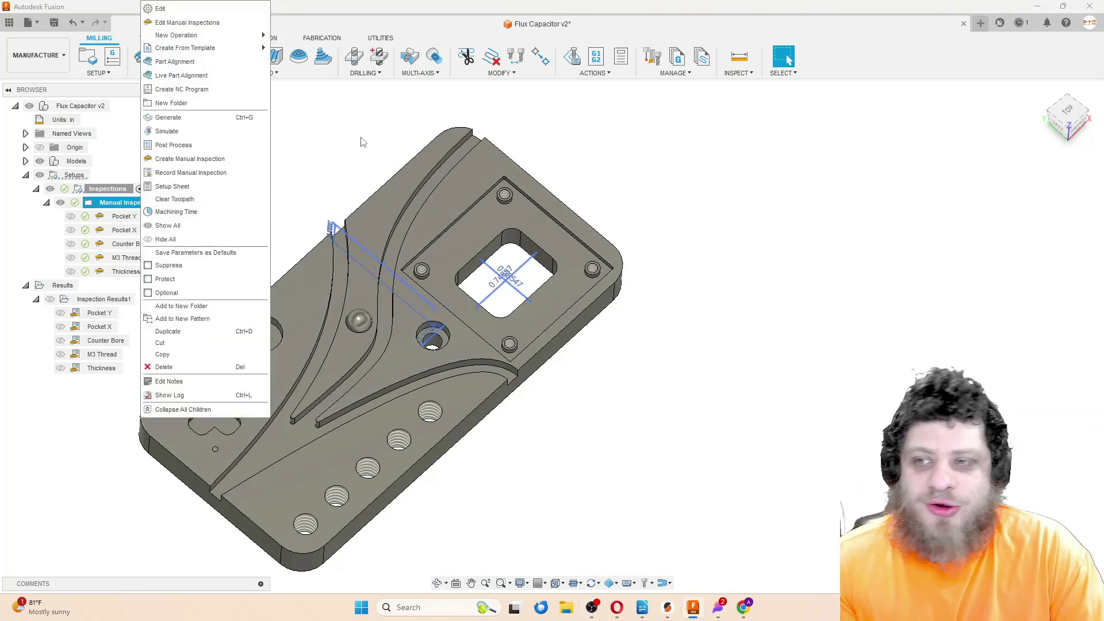
{"action": "left_click", "coordinate": [92, 282]}
{"action": "right_click", "coordinate": [151, 203]}
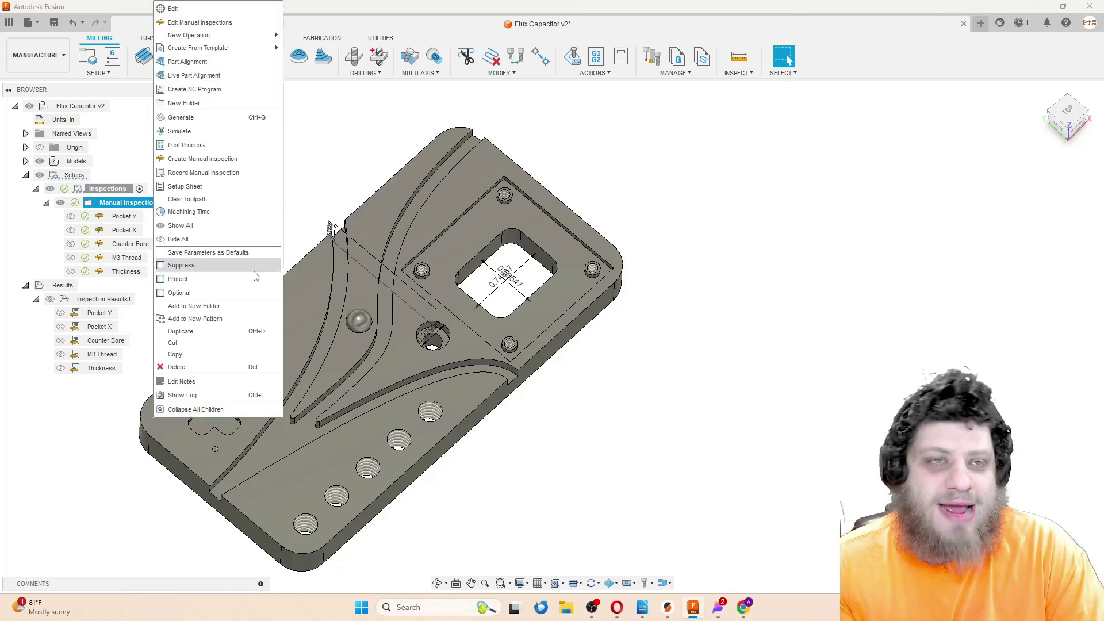
{"action": "left_click", "coordinate": [240, 172]}
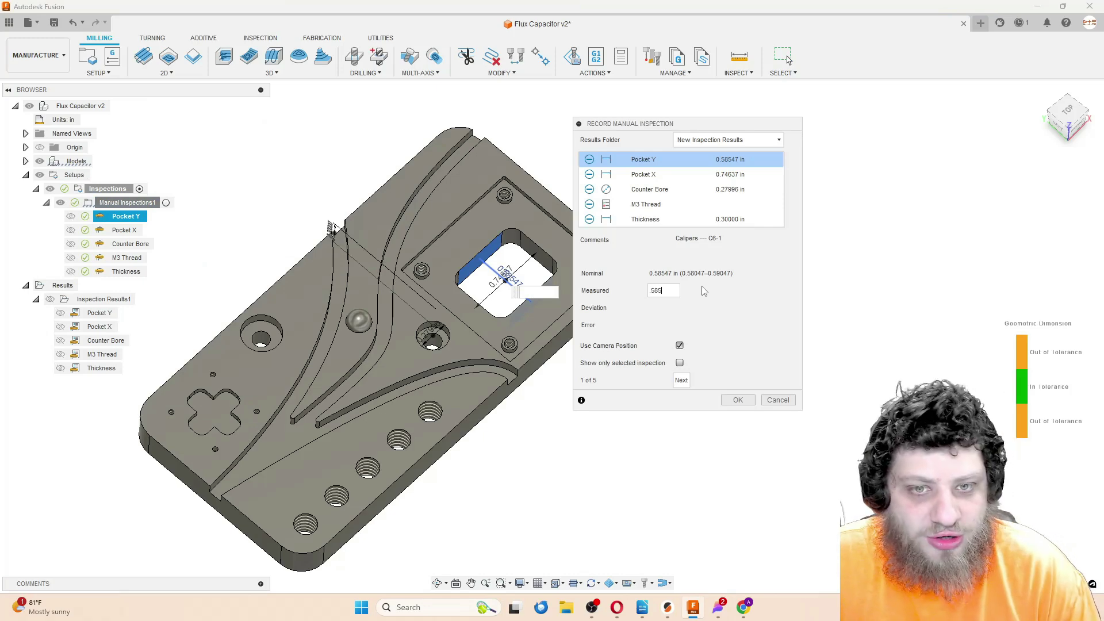
{"action": "type", "text": ".585"}
{"action": "key", "text": "Return"}
{"action": "key", "text": "Return"}
{"action": "key", "text": "Return"}
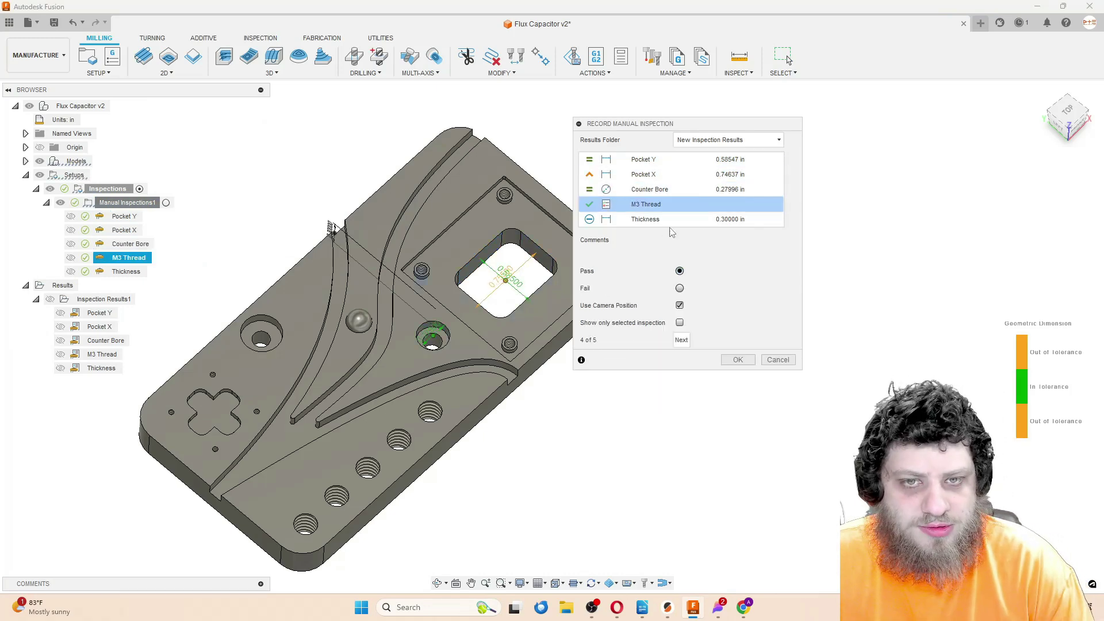
{"action": "key", "text": "Return"}
{"action": "key", "text": "Return"}
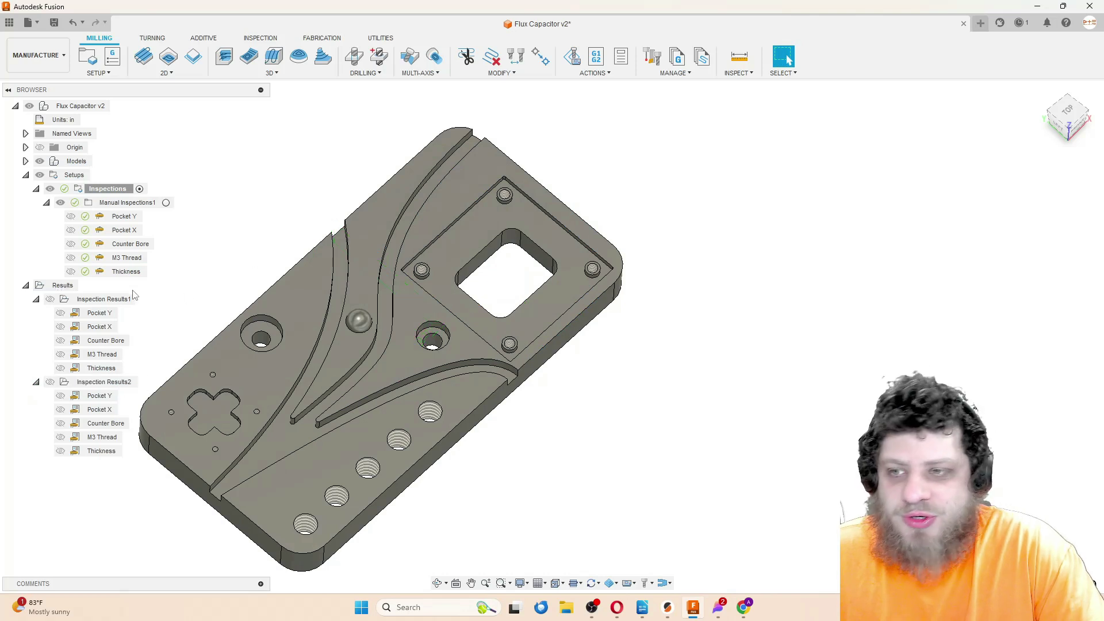
{"action": "left_click", "coordinate": [58, 287]}
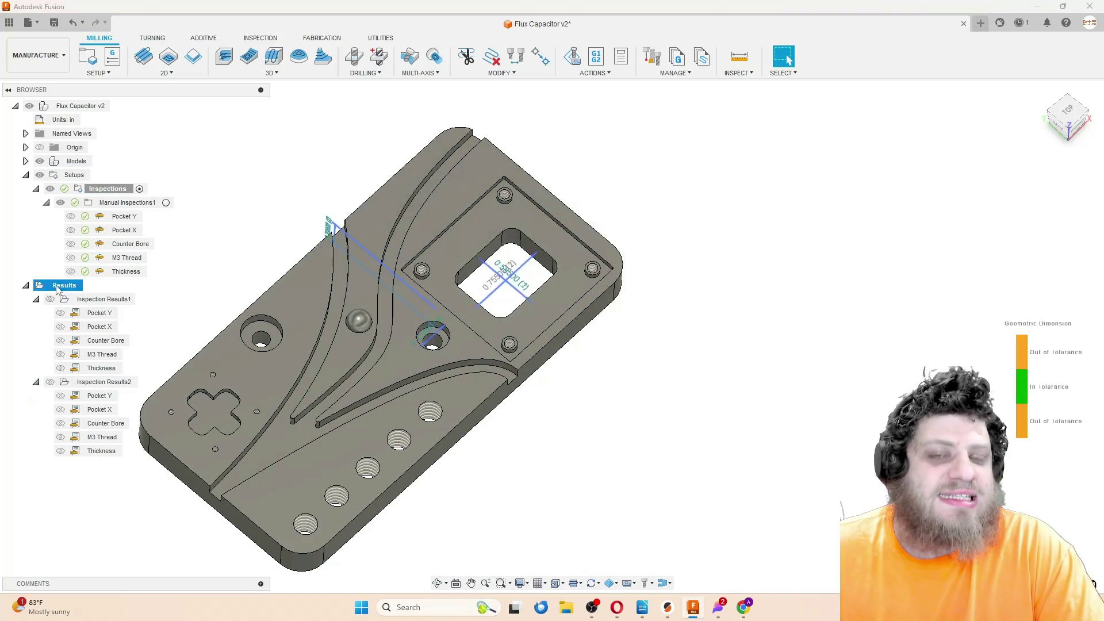
Step: Export the Results folder as a PDF inspection report, replacing the existing Results.pdf
{"action": "right_click", "coordinate": [57, 289]}
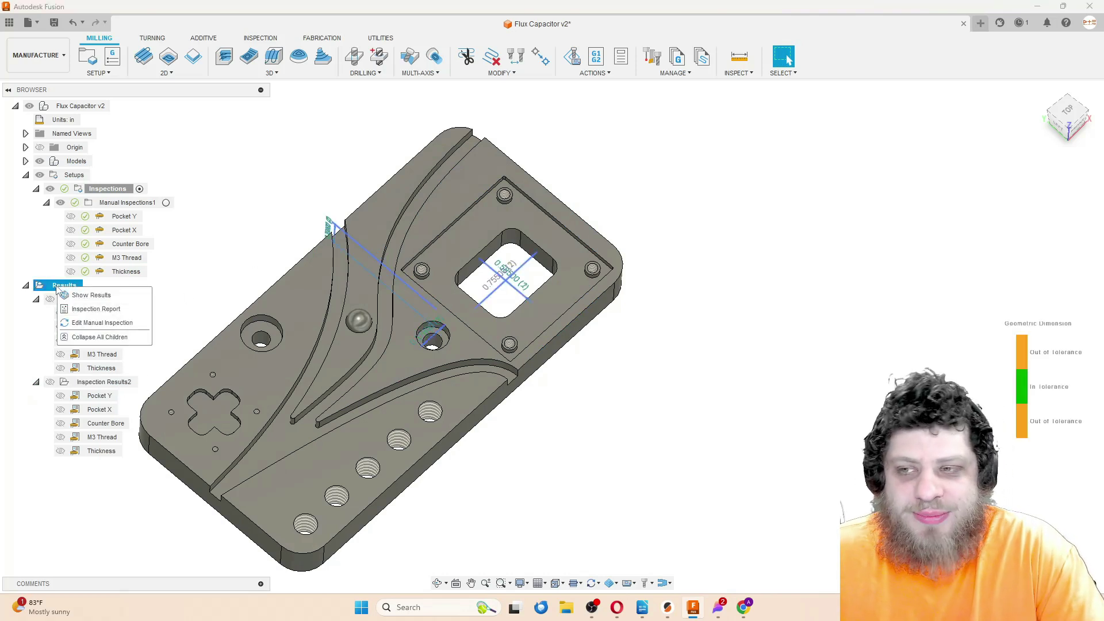
{"action": "left_click", "coordinate": [57, 289]}
{"action": "right_click", "coordinate": [62, 286]}
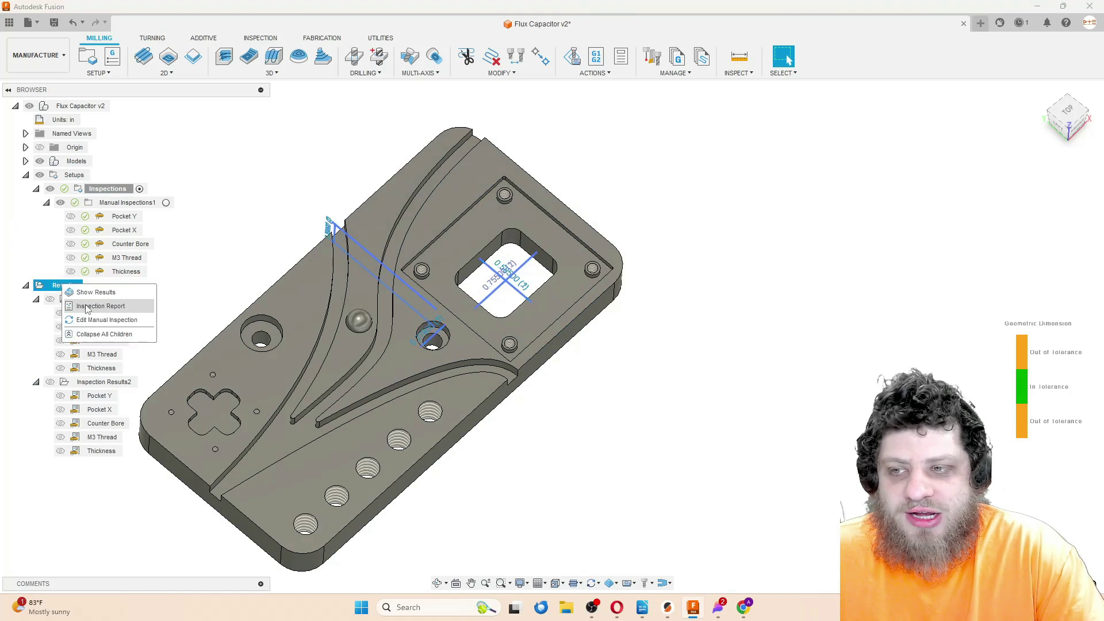
{"action": "left_click", "coordinate": [291, 234]}
{"action": "left_click", "coordinate": [112, 299]}
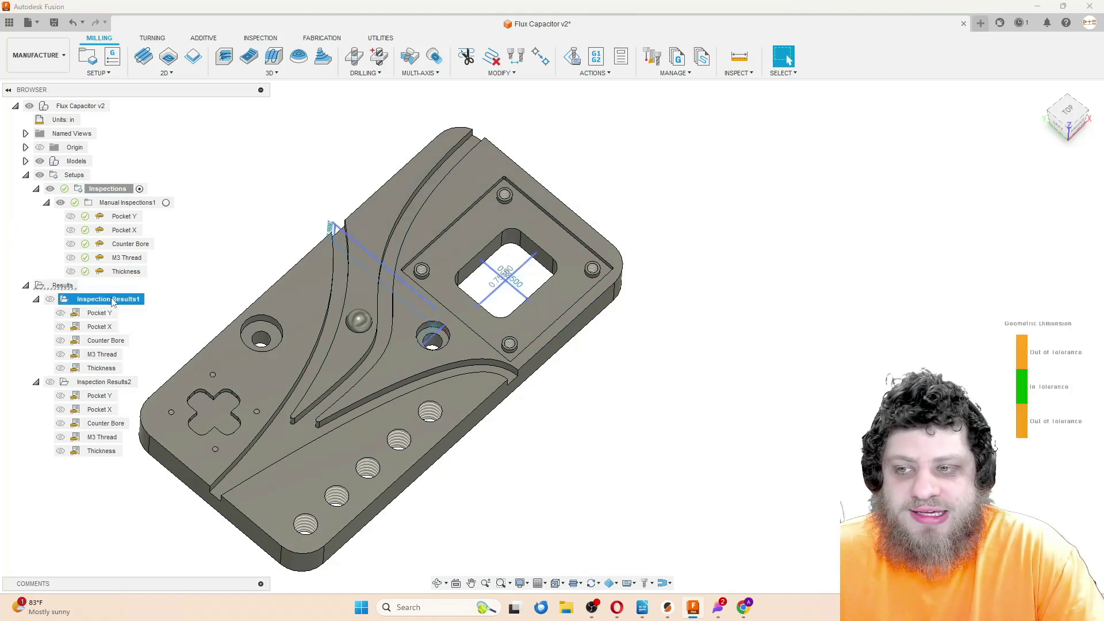
{"action": "left_click", "coordinate": [70, 285]}
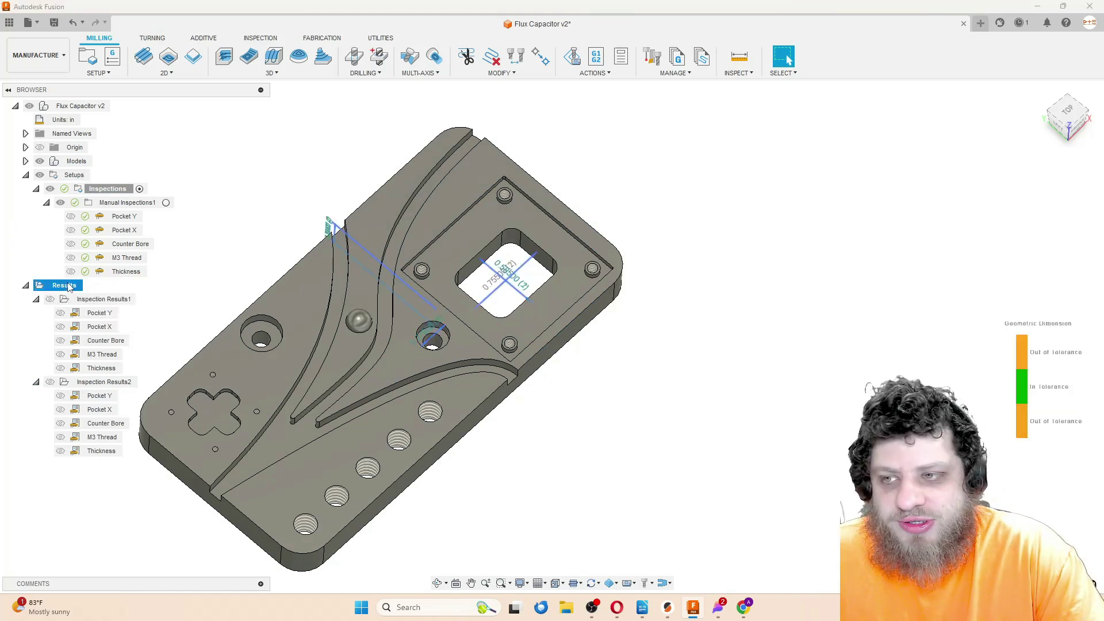
{"action": "right_click", "coordinate": [70, 286]}
{"action": "left_click", "coordinate": [108, 306]}
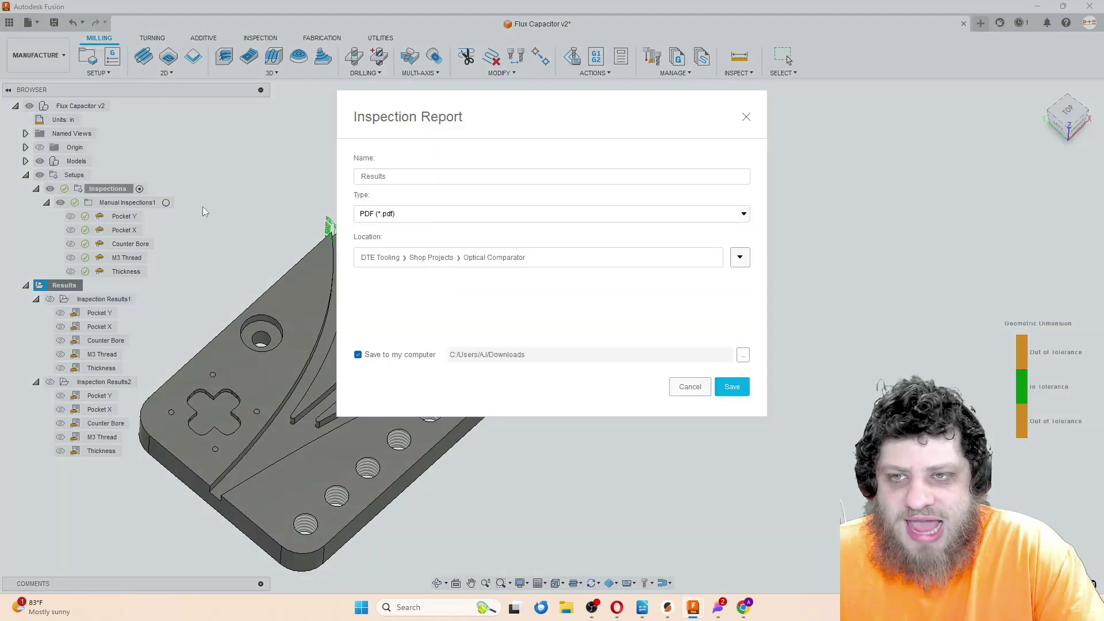
{"action": "left_click", "coordinate": [730, 384]}
{"action": "left_click", "coordinate": [541, 320]}
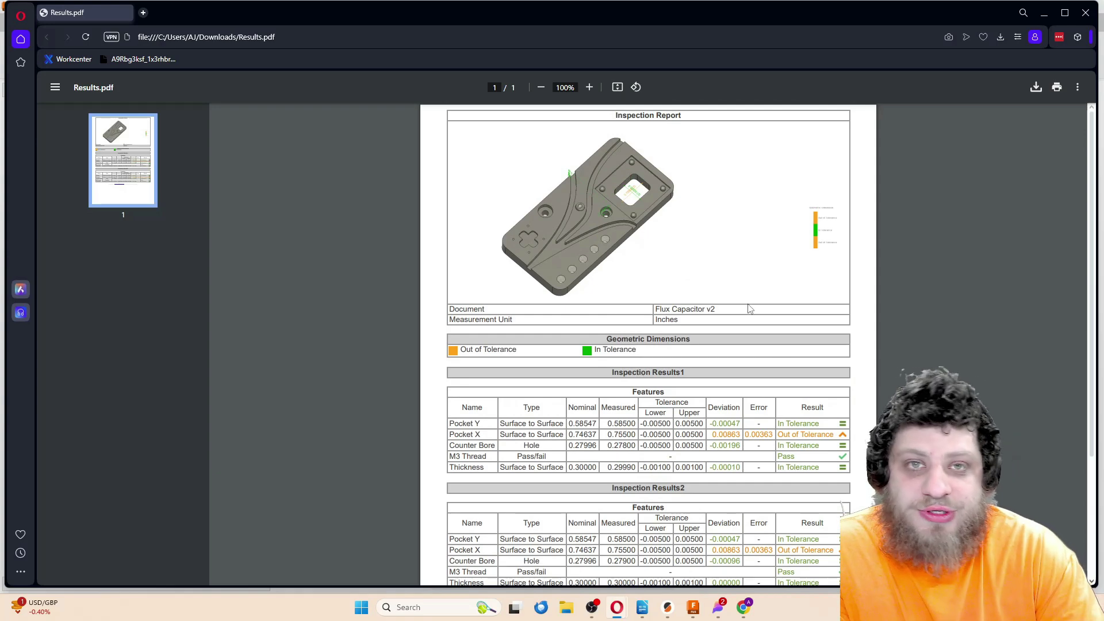
Step: Close the PDF report and rename Inspection Results1 to 'Part 1'
{"action": "left_click", "coordinate": [1086, 12]}
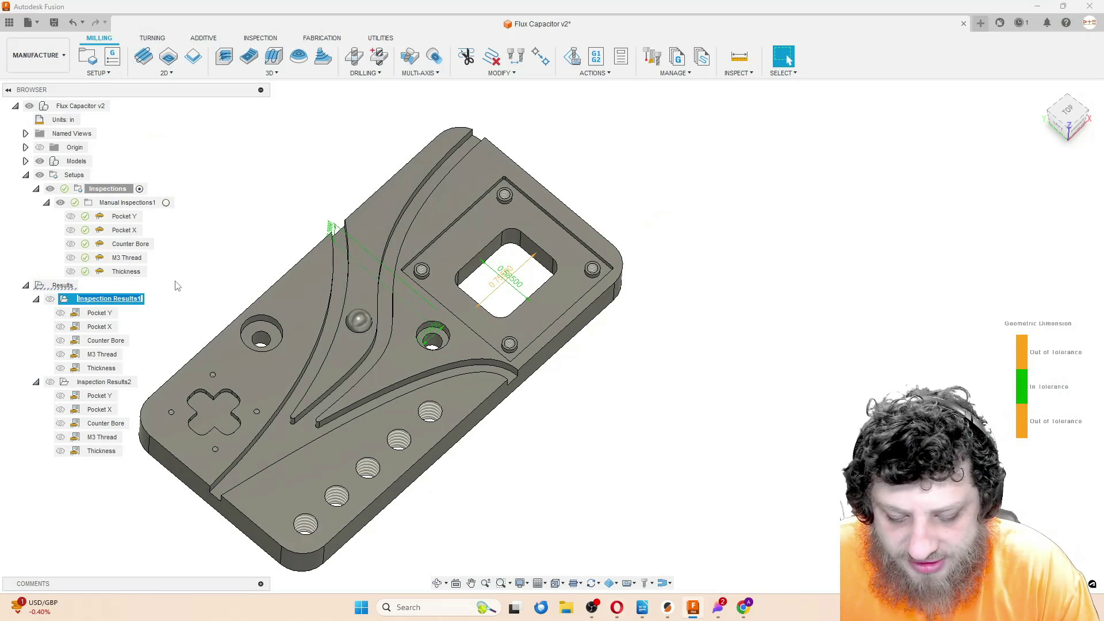
{"action": "type", "text": "Sier"}
{"action": "key", "text": "BackSpace"}
{"action": "key", "text": "BackSpace"}
{"action": "key", "text": "BackSpace"}
{"action": "key", "text": "BackSpace"}
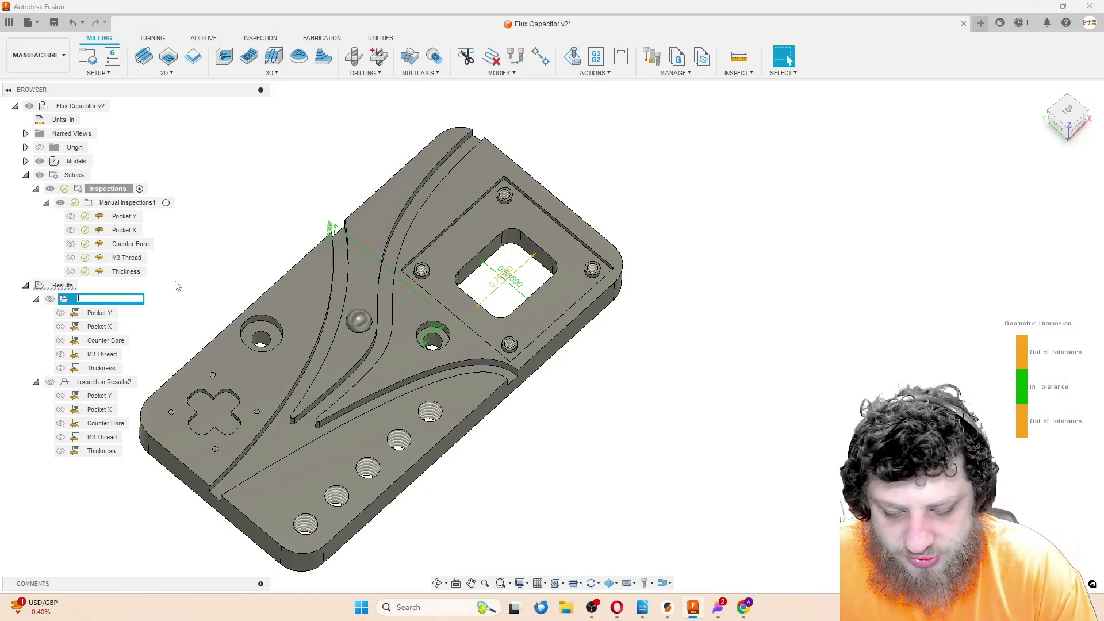
{"action": "type", "text": "P"}
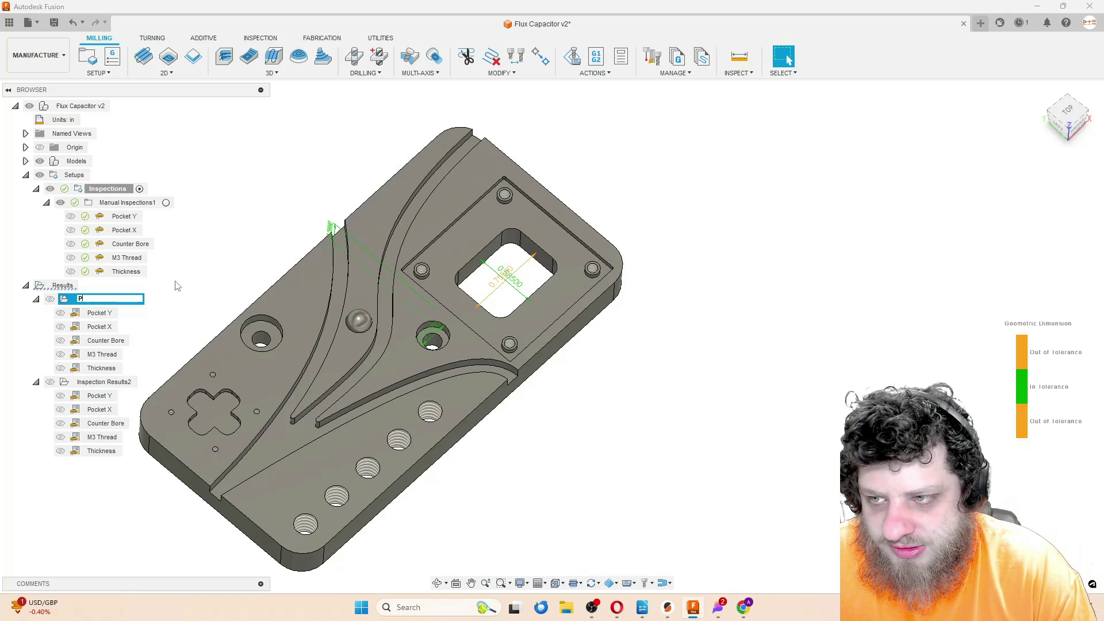
{"action": "type", "text": "Aart 1"}
{"action": "key", "text": "Return"}
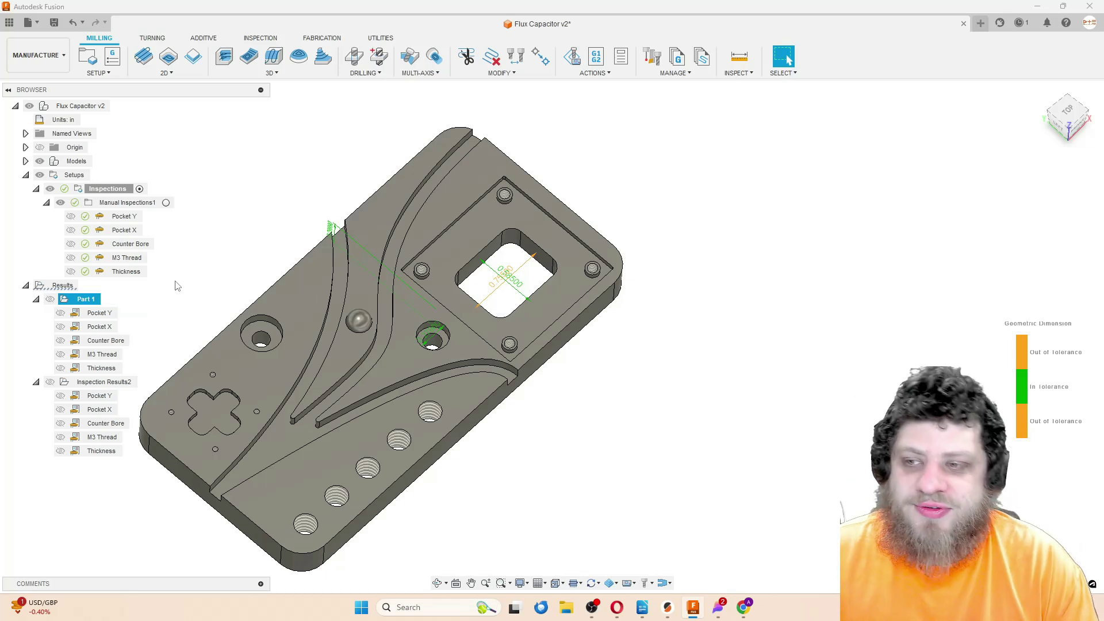
Step: Start a new manual inspection and enter Pocket Y as .585 and Pocket X as .75
{"action": "double_click", "coordinate": [142, 302]}
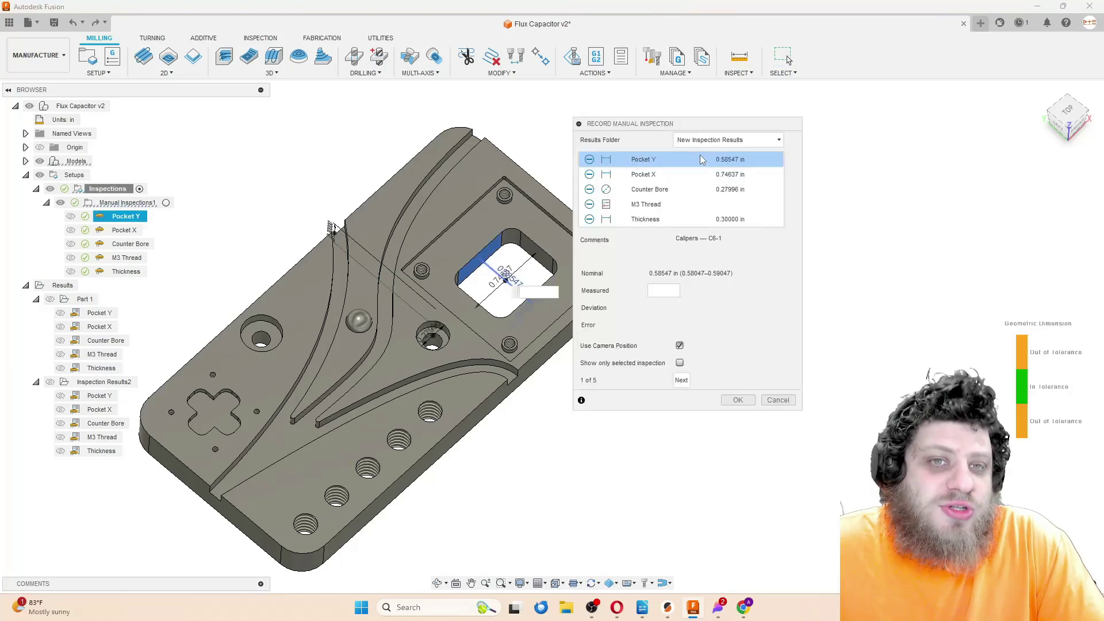
{"action": "left_click_drag", "start_coordinate": [682, 124], "coordinate": [705, 111]}
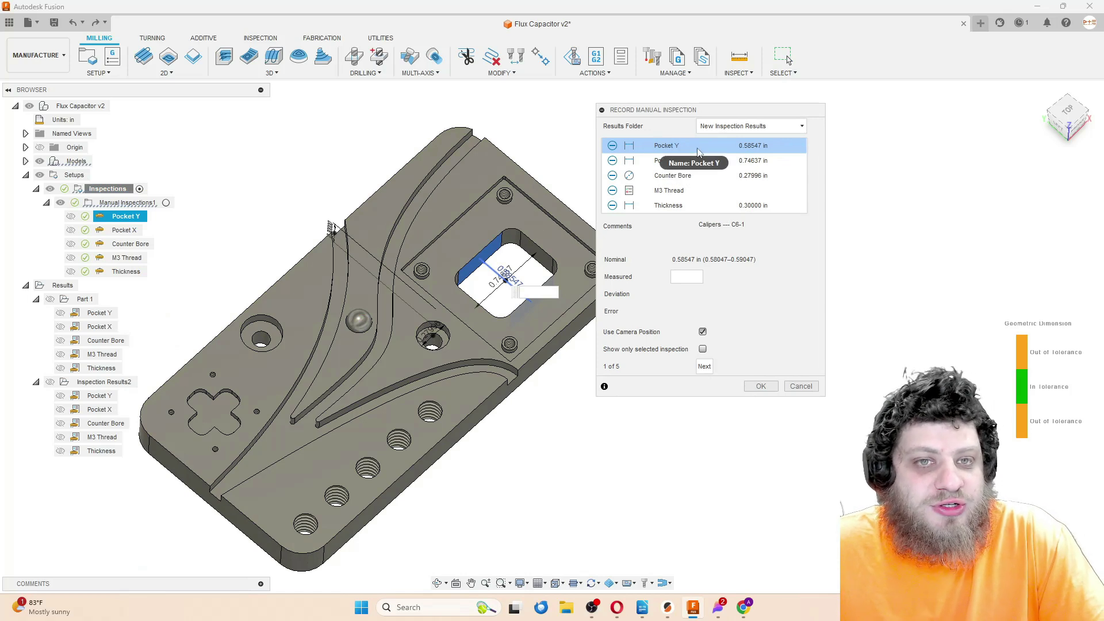
{"action": "left_click", "coordinate": [678, 277]}
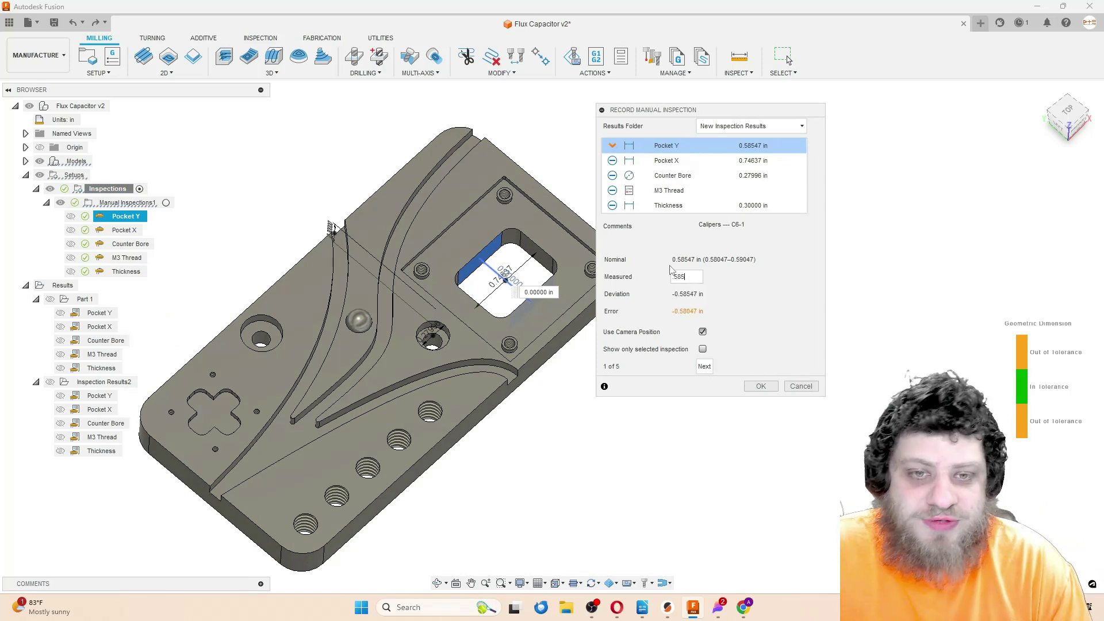
{"action": "type", "text": ".585"}
{"action": "key", "text": "Return"}
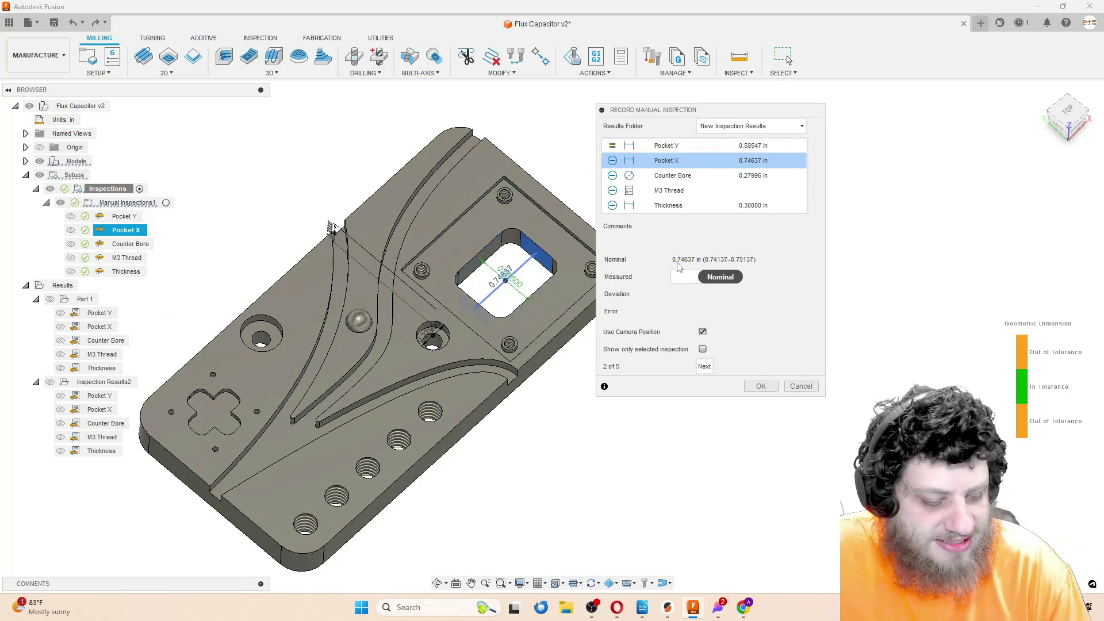
{"action": "type", "text": ".75"}
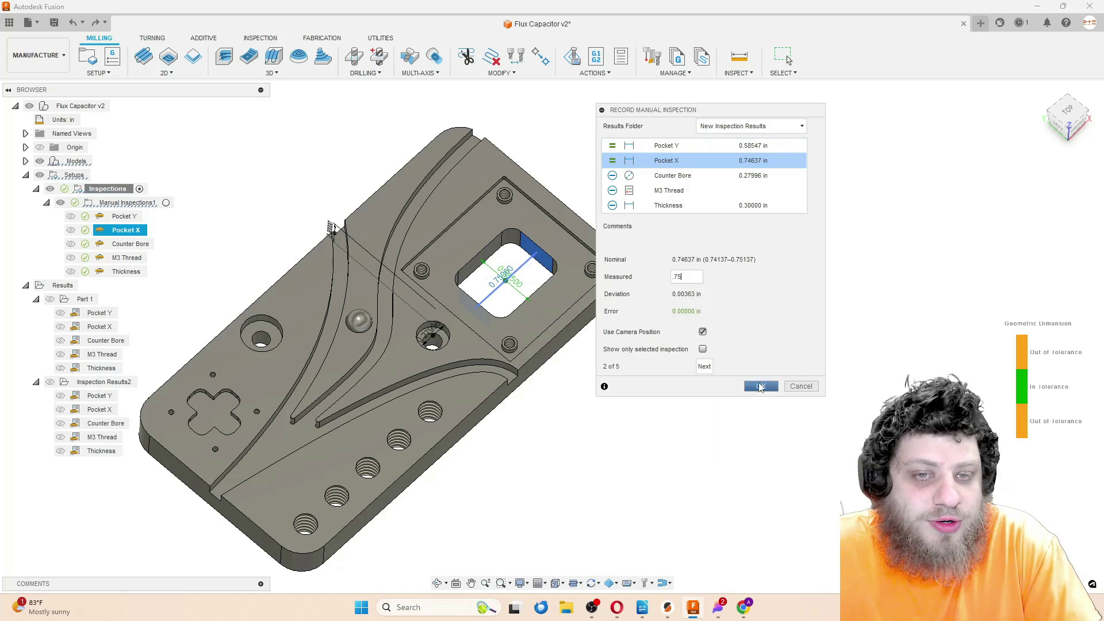
Step: Save the two pocket measurements into a new results folder, Inspection Results5
{"action": "left_click", "coordinate": [747, 126]}
{"action": "left_click", "coordinate": [699, 177]}
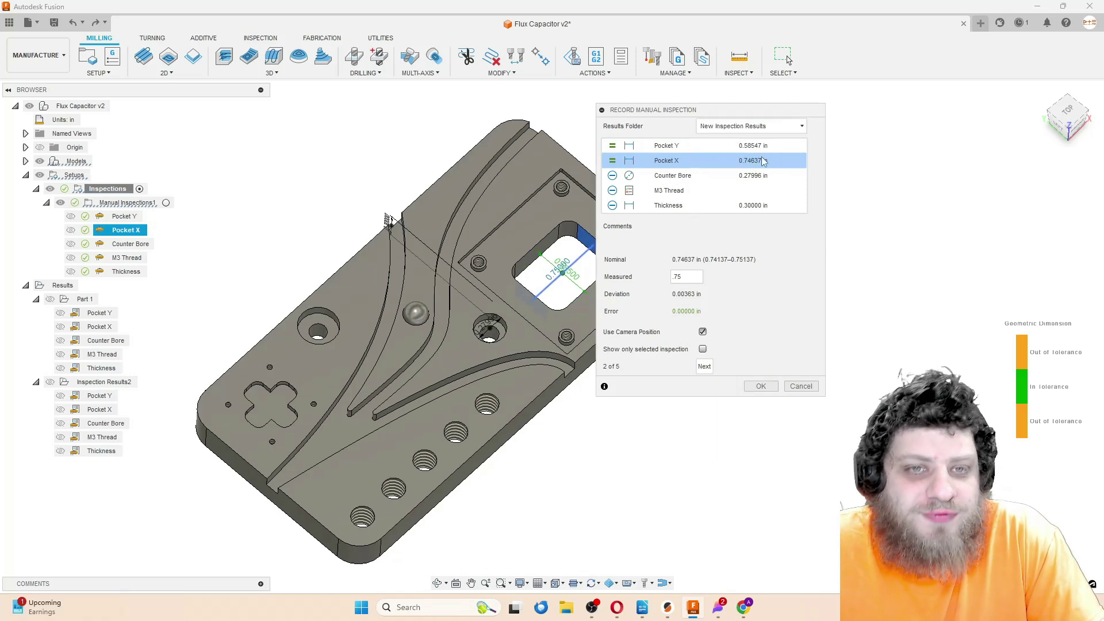
{"action": "left_click", "coordinate": [761, 386]}
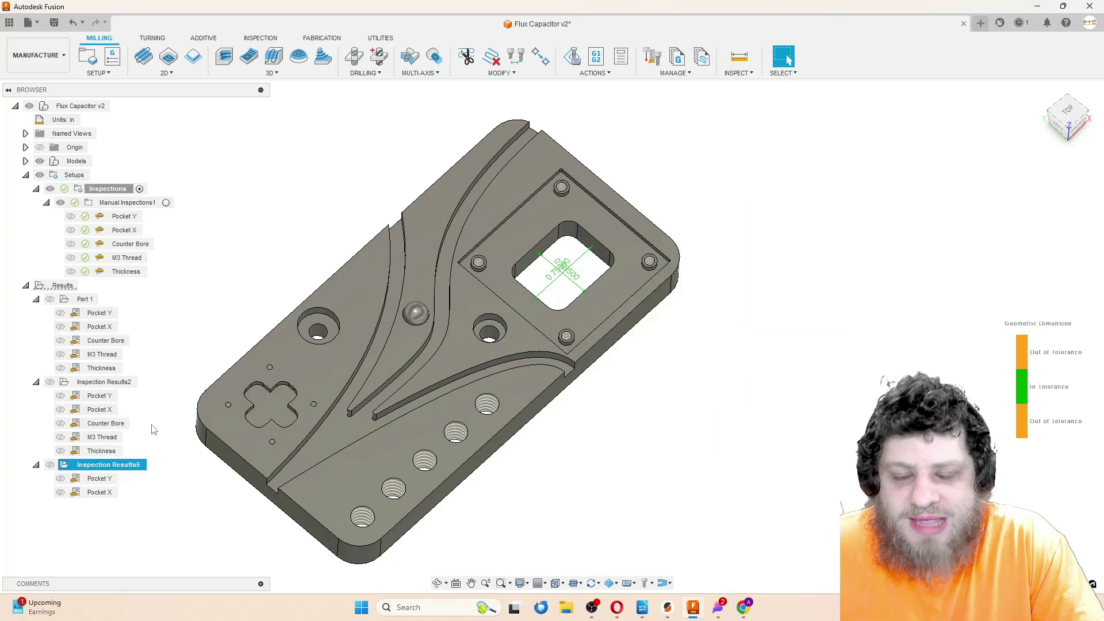
{"action": "left_click", "coordinate": [132, 466]}
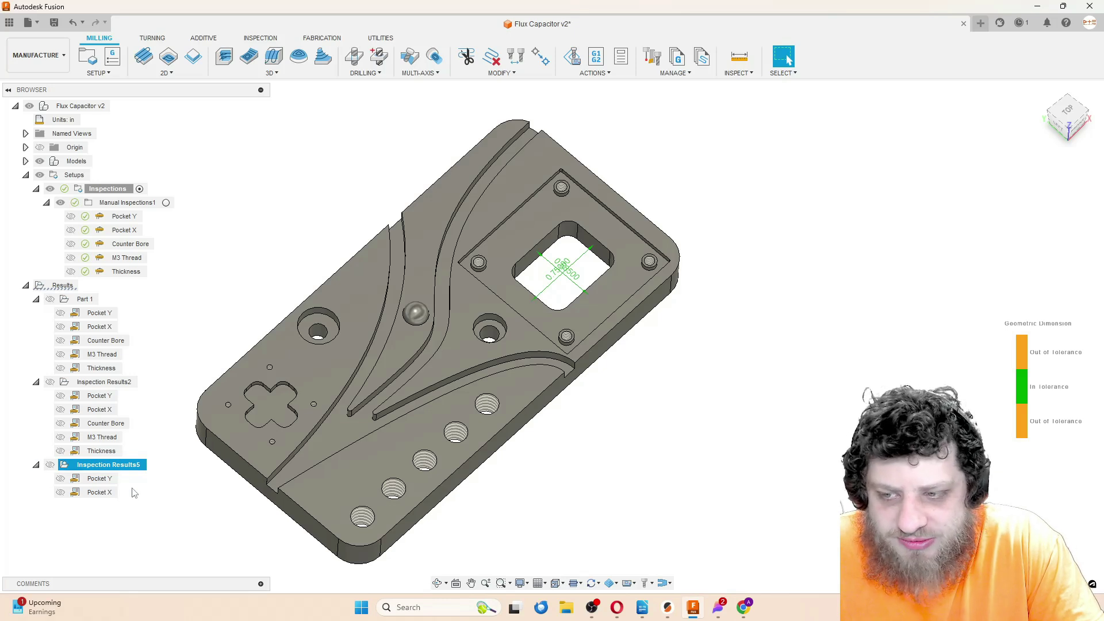
{"action": "left_click", "coordinate": [236, 181]}
{"action": "left_click", "coordinate": [126, 205]}
Step: Record Counter Bore as 0.28 and M3 Thread as Pass into Inspection Results5
{"action": "right_click", "coordinate": [128, 205]}
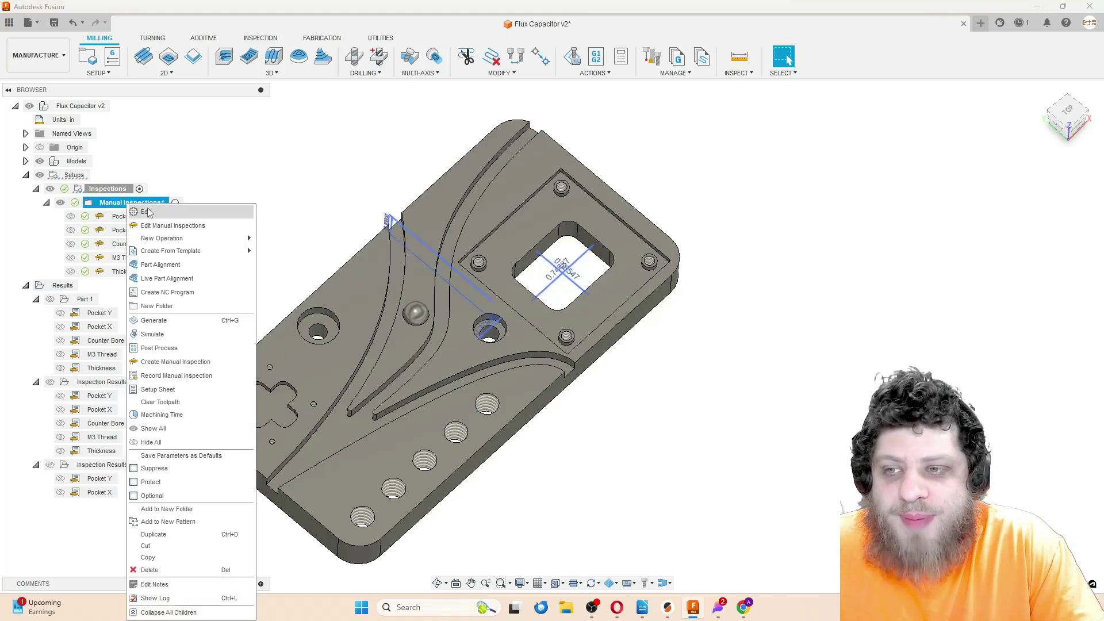
{"action": "left_click", "coordinate": [189, 378]}
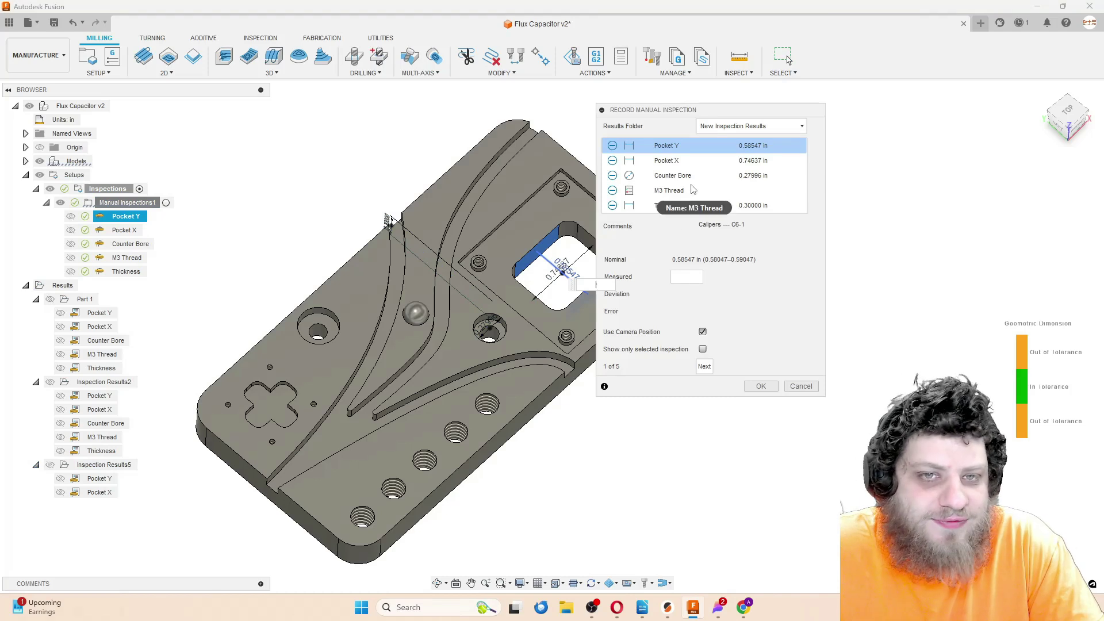
{"action": "left_click", "coordinate": [673, 175]}
{"action": "left_click", "coordinate": [679, 275]}
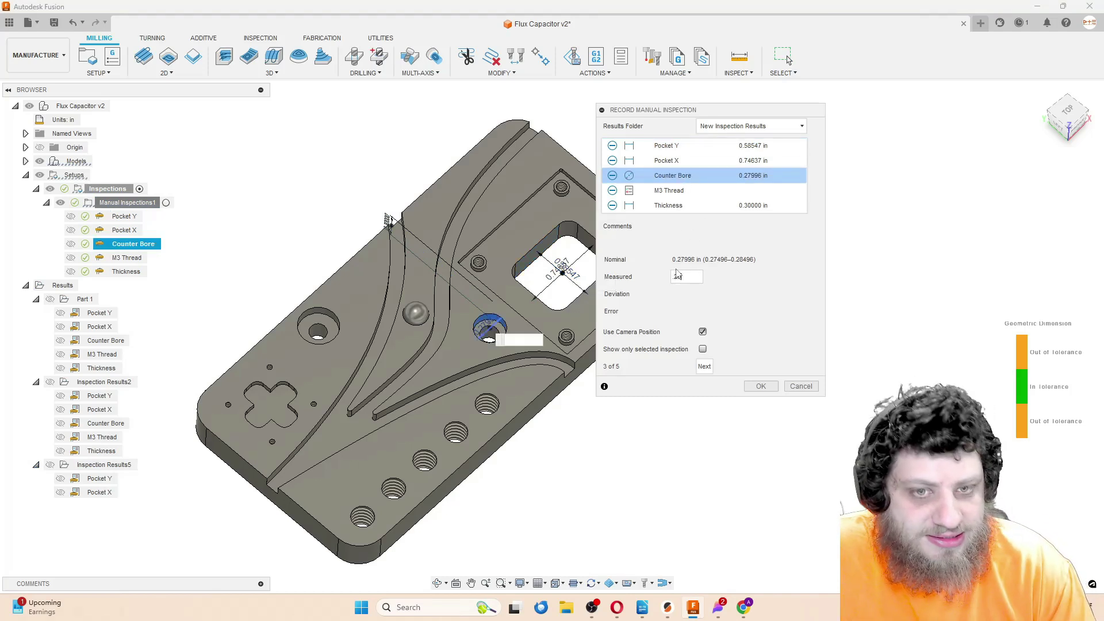
{"action": "type", "text": "0.28"}
{"action": "key", "text": "Return"}
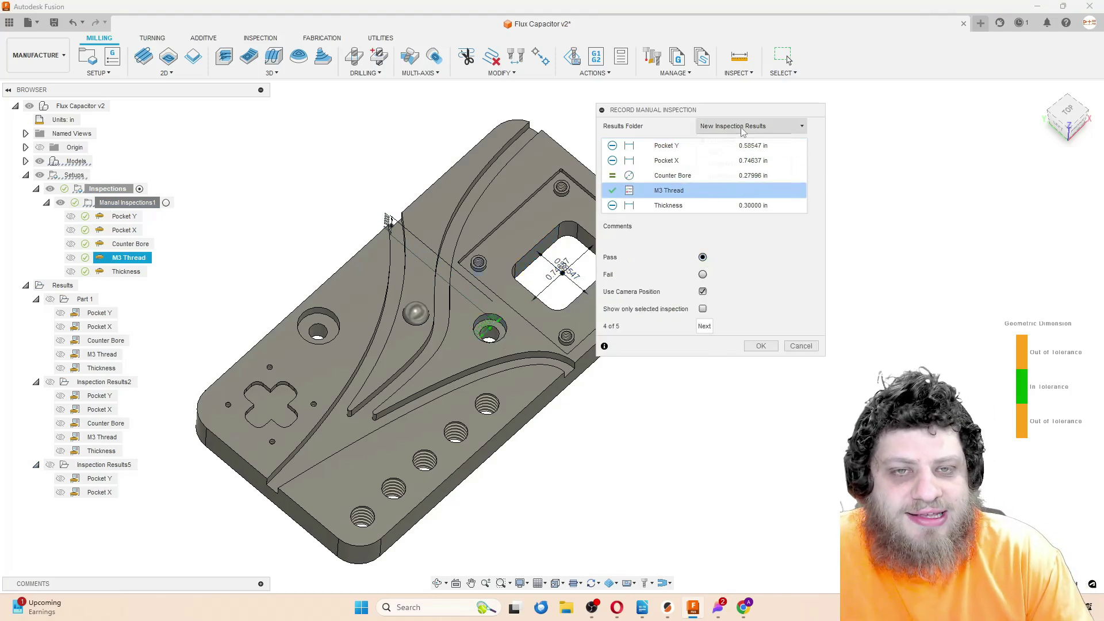
{"action": "left_click", "coordinate": [743, 127]}
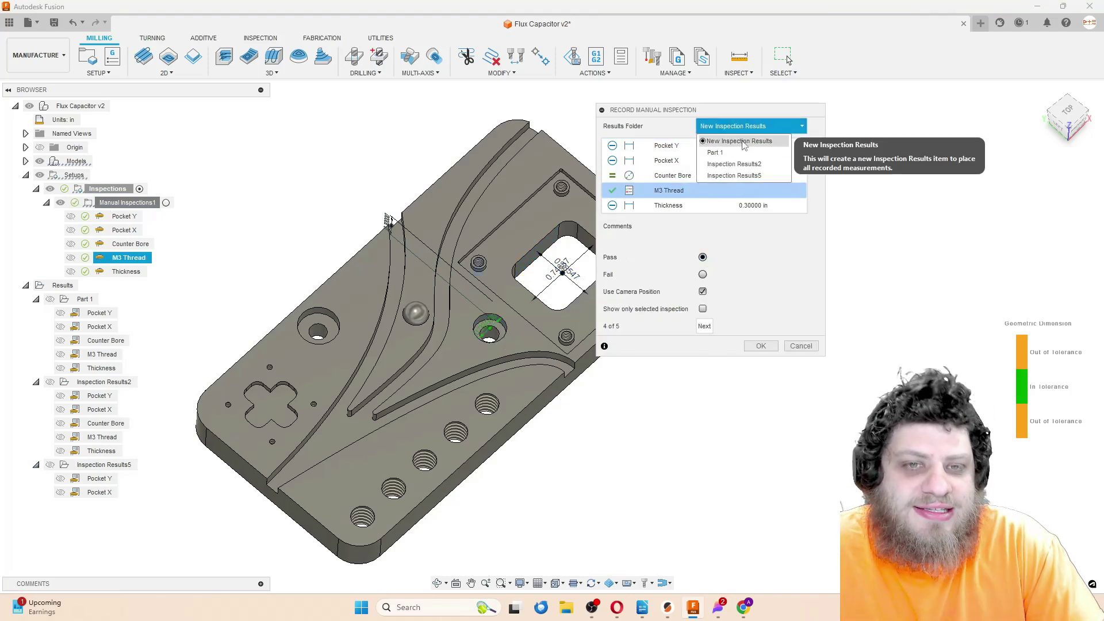
{"action": "left_click", "coordinate": [751, 176]}
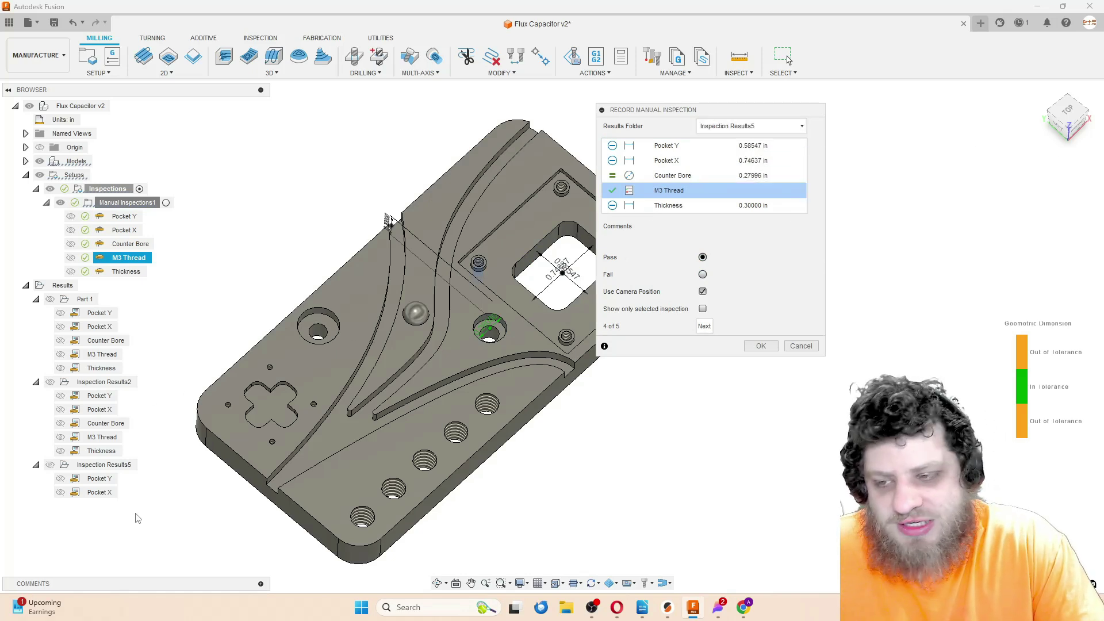
{"action": "left_click", "coordinate": [757, 347]}
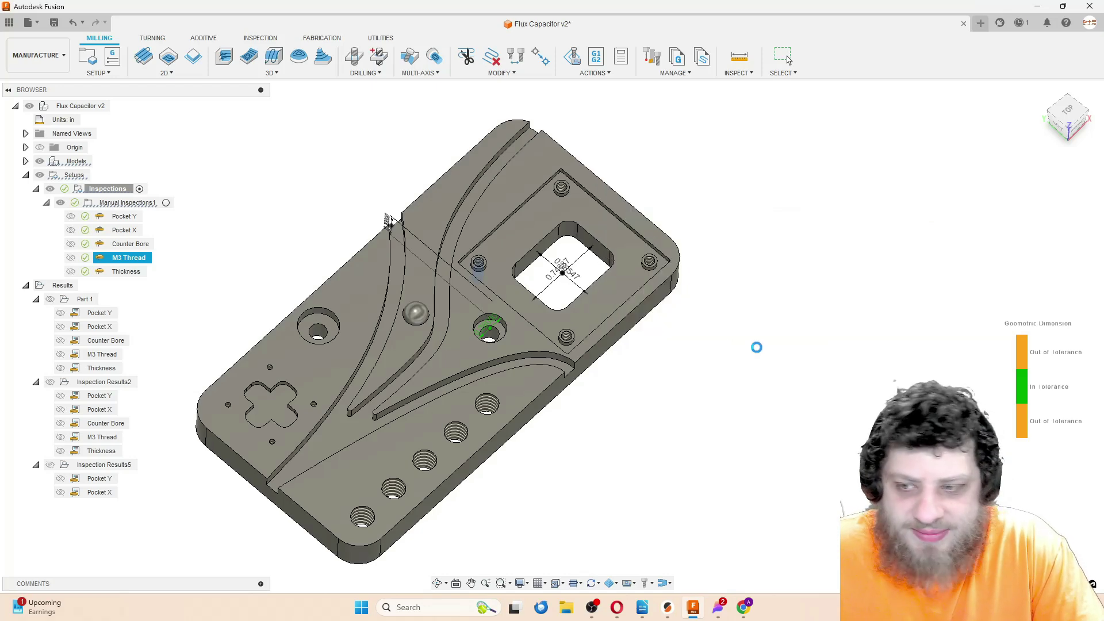
{"action": "key", "text": "super+w"}
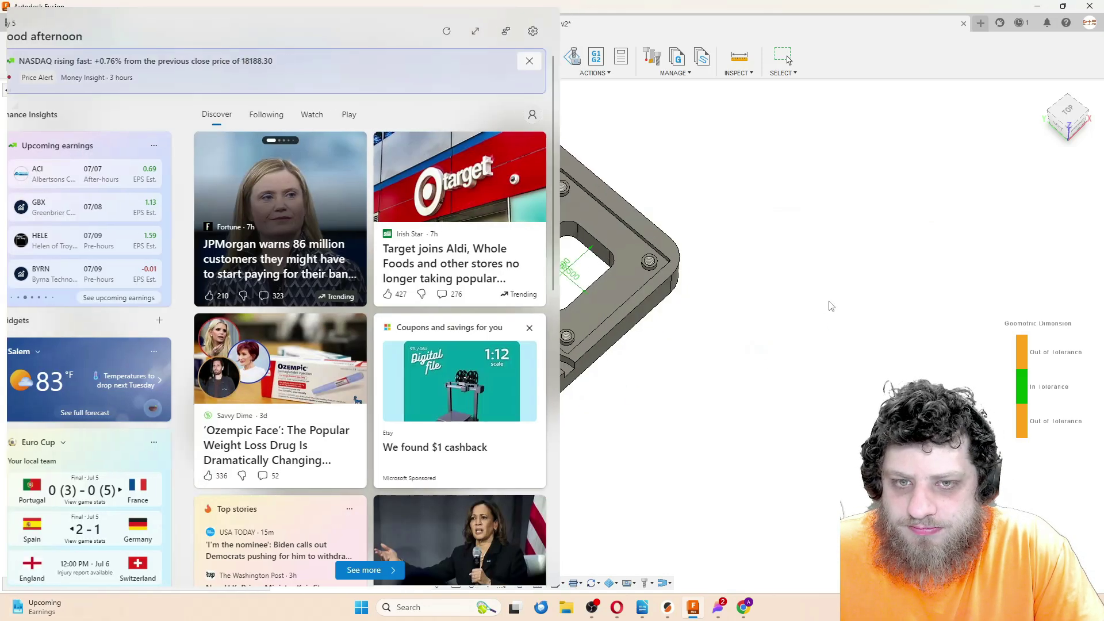
Step: Dismiss the widgets panel and drag the Pocket Y and Pocket X results into Inspection Results2
{"action": "left_click", "coordinate": [831, 306]}
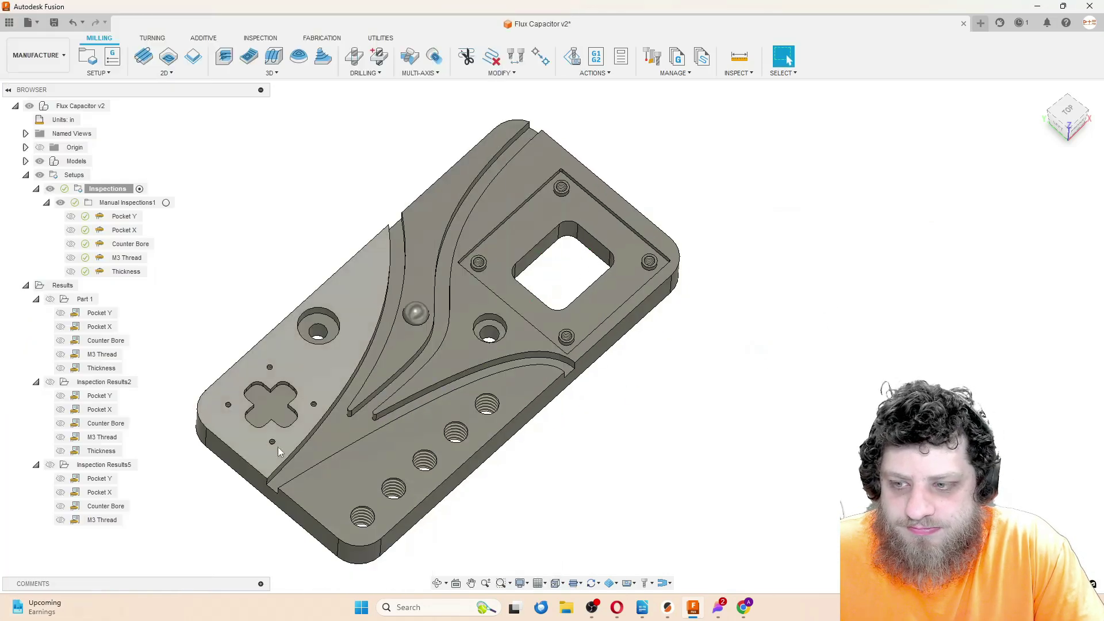
{"action": "left_click", "coordinate": [100, 479]}
{"action": "left_click", "coordinate": [101, 492], "text": "shift"}
{"action": "left_click_drag", "start_coordinate": [104, 492], "coordinate": [105, 455]}
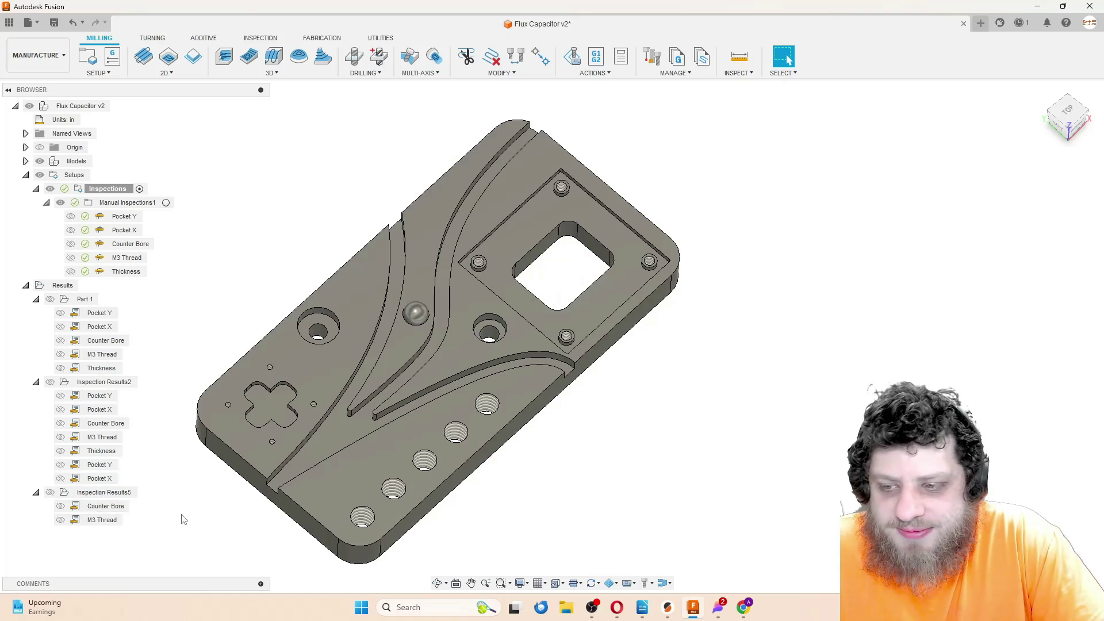